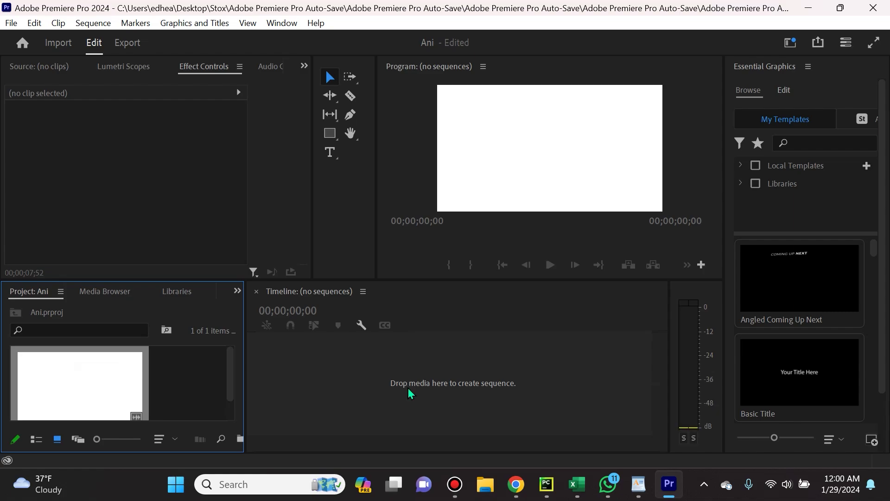
- Create a sequence from Sub1.mp4 in the empty timeline and place the playhead at 00;00;10;45
{"action": "mouse_move", "coordinate": [428, 329]}
{"action": "left_mouse_down"}
{"action": "mouse_move", "coordinate": [500, 333]}
{"action": "mouse_move", "coordinate": [445, 331]}
{"action": "left_mouse_up"}
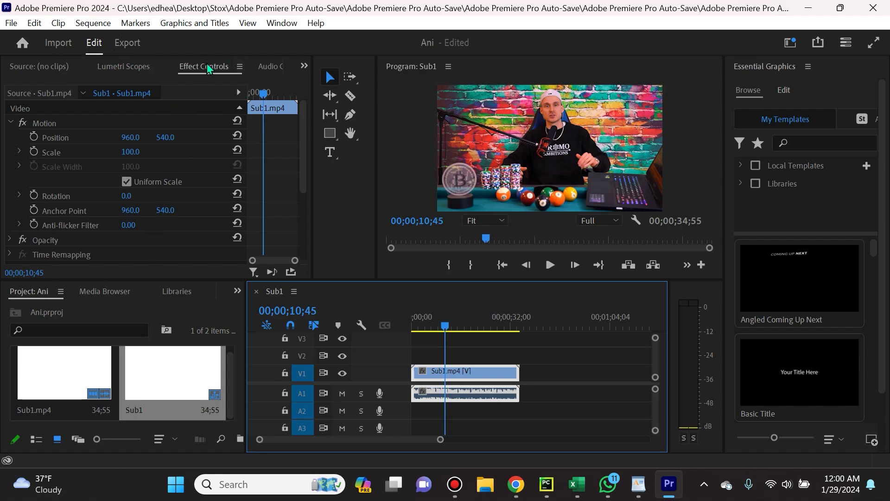
- Show the Text panel with its transcript view and widen it toward the Program monitor
{"action": "left_click", "coordinate": [304, 67]}
{"action": "left_click", "coordinate": [305, 67]}
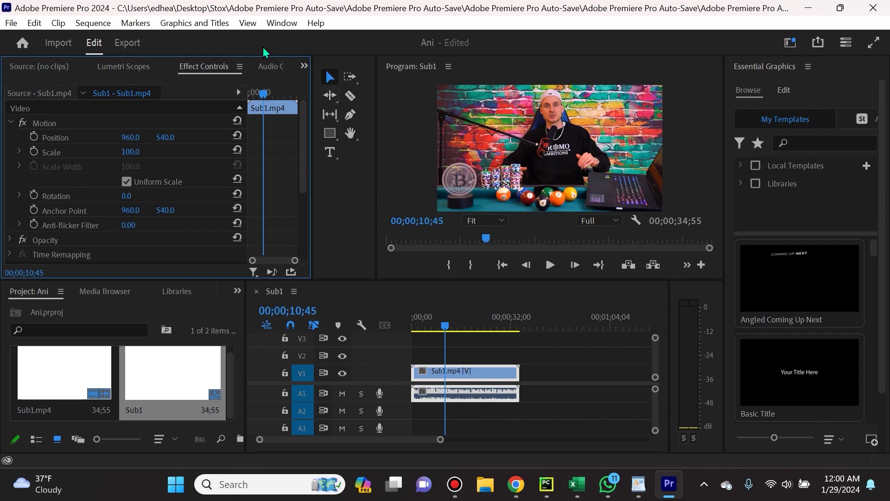
{"action": "left_click", "coordinate": [282, 23]}
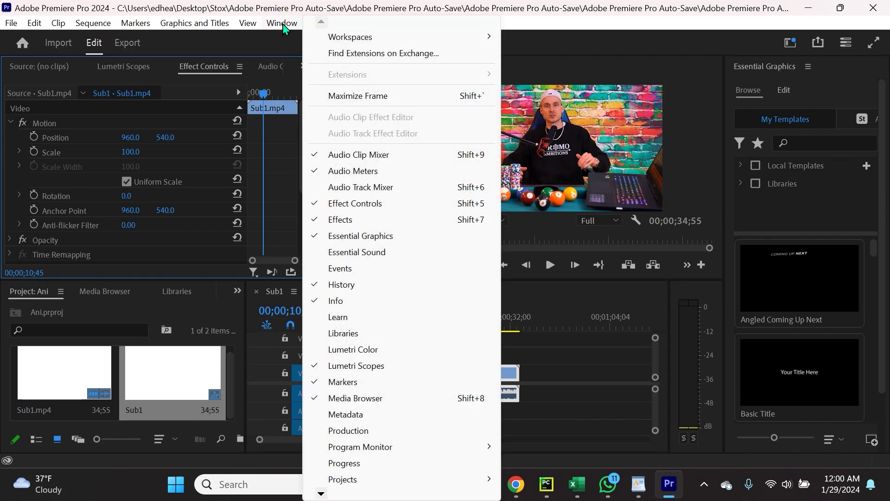
{"action": "left_click", "coordinate": [278, 25]}
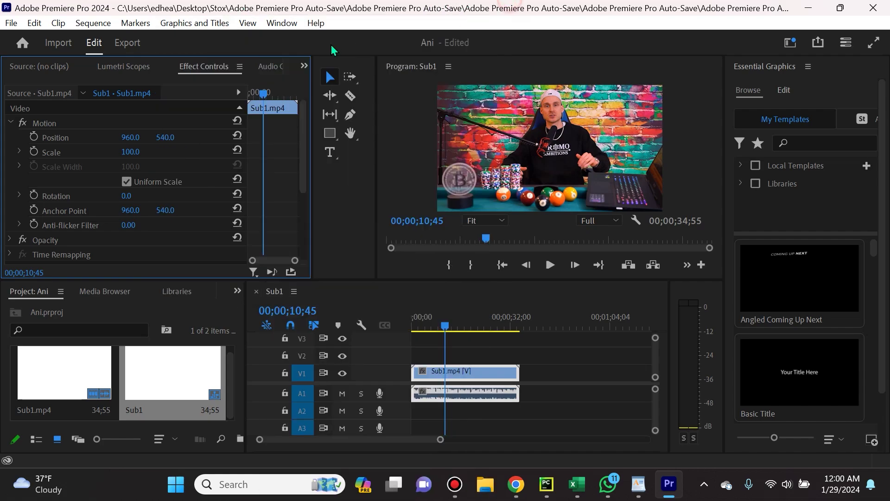
{"action": "left_click", "coordinate": [284, 26]}
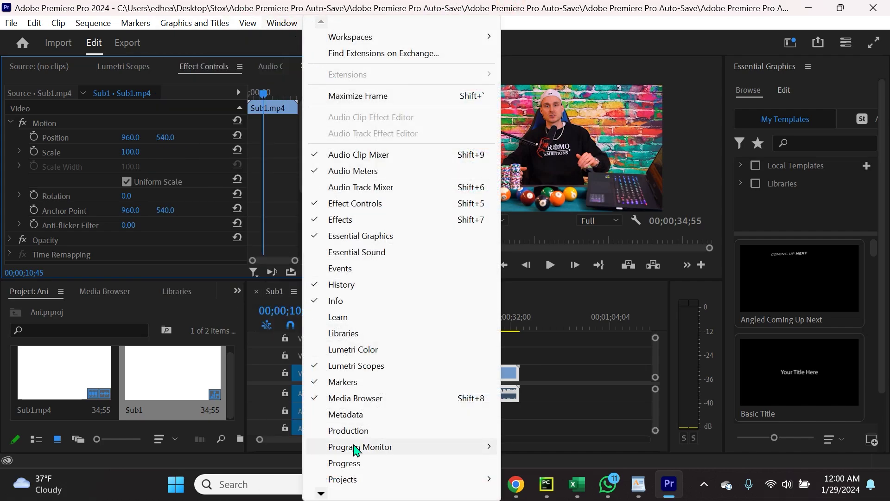
{"action": "left_click", "coordinate": [320, 494]}
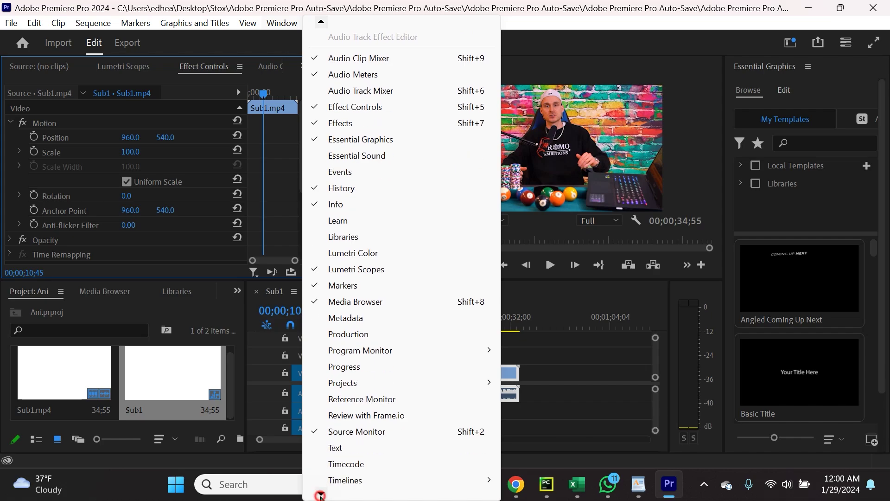
{"action": "left_click", "coordinate": [337, 426]}
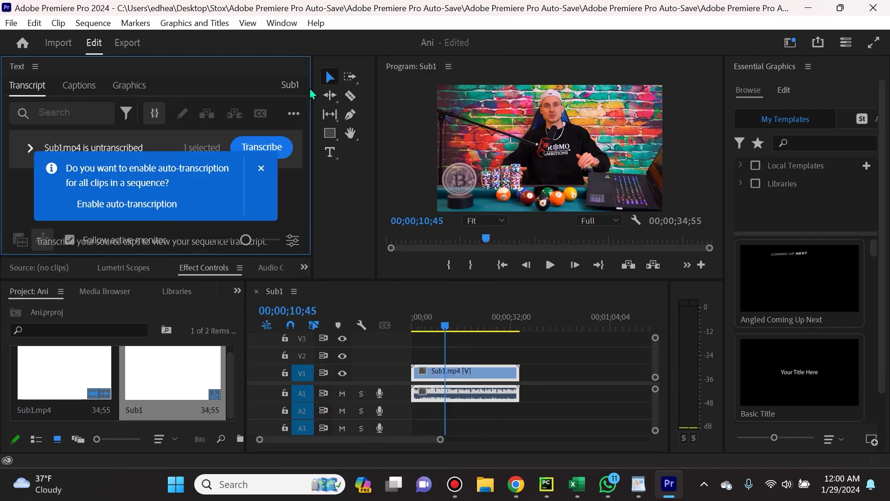
{"action": "left_click_drag", "start_coordinate": [311, 87], "coordinate": [357, 88]}
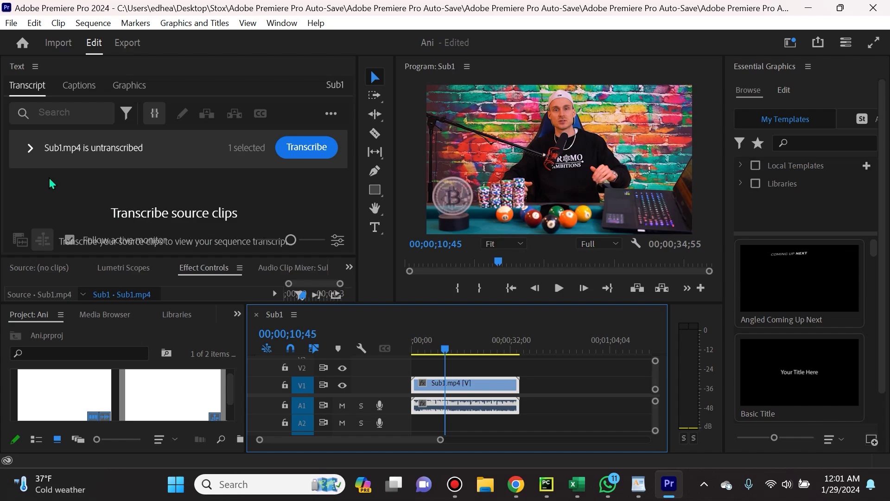
- Maximize the Text panel, transcribe the Sub1.mp4 clip, and restore the normal panel layout
{"action": "left_click", "coordinate": [15, 66]}
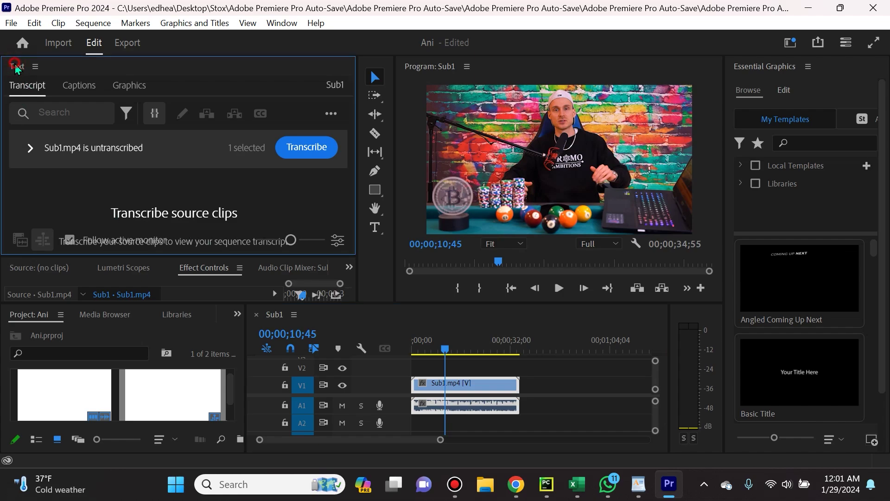
{"action": "double_click", "coordinate": [15, 67]}
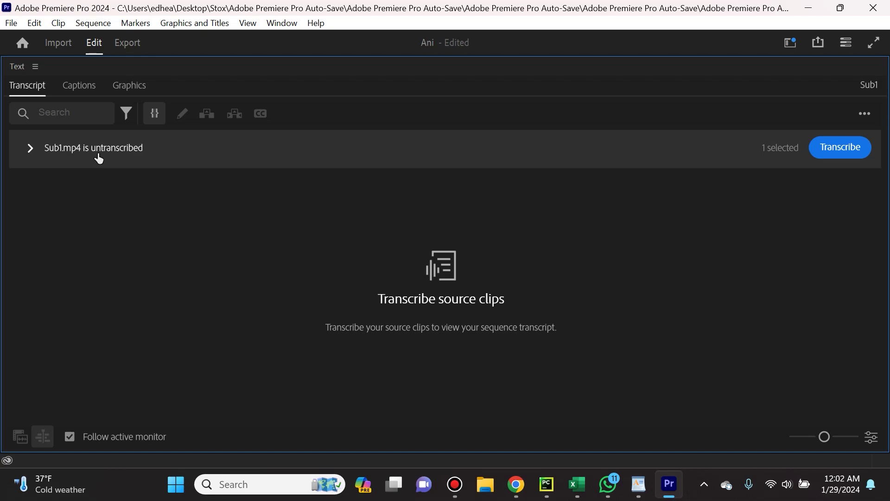
{"action": "left_click", "coordinate": [838, 155]}
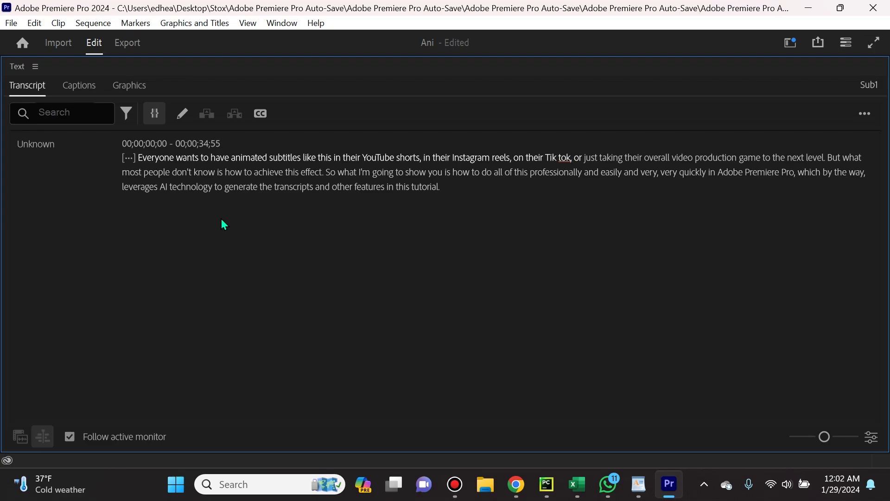
{"action": "double_click", "coordinate": [16, 66]}
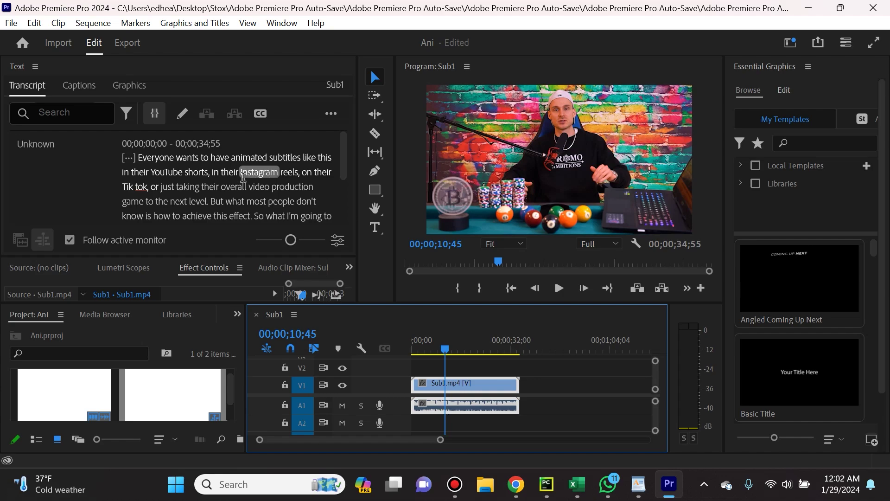
- Play a stretch of the Sub1 sequence from near its start to check the transcript against the speech
{"action": "left_click_drag", "start_coordinate": [445, 355], "coordinate": [423, 359]}
{"action": "key", "text": "space"}
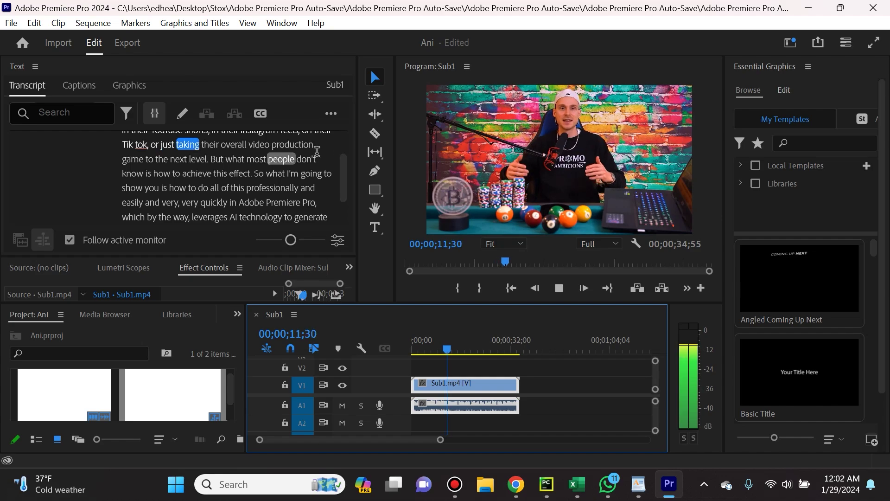
{"action": "key", "text": "space"}
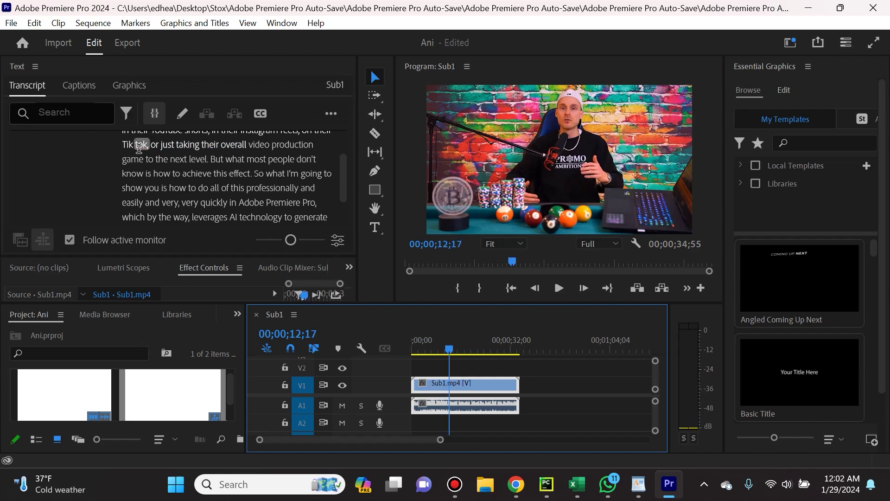
- Correct "Tik tok" to "TikTok" in the transcript text
{"action": "double_click", "coordinate": [141, 145]}
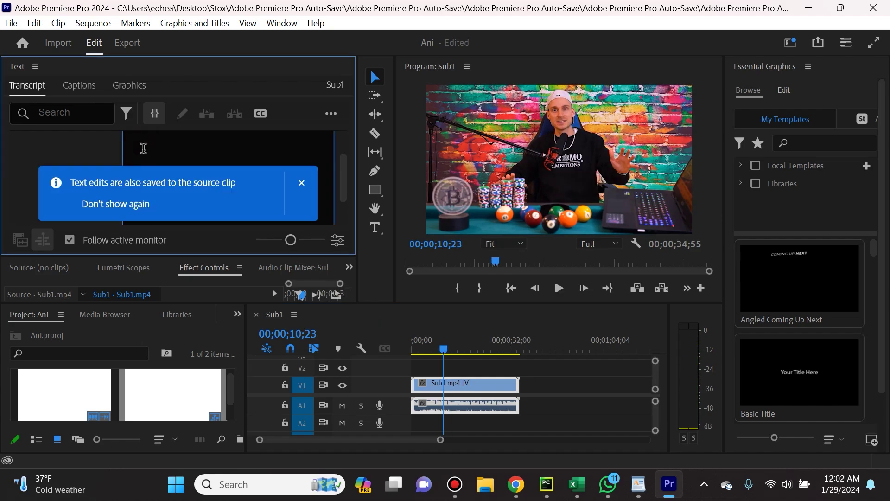
{"action": "left_click", "coordinate": [82, 221]}
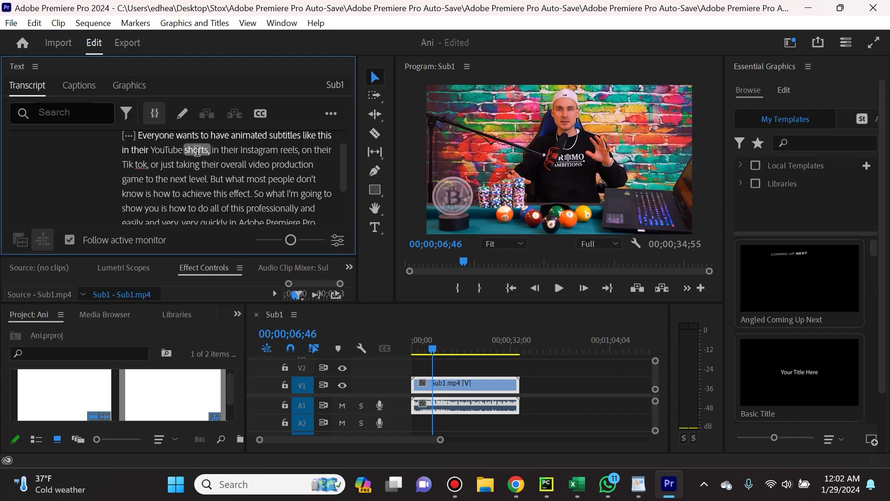
{"action": "double_click", "coordinate": [197, 150]}
{"action": "left_click", "coordinate": [171, 153]}
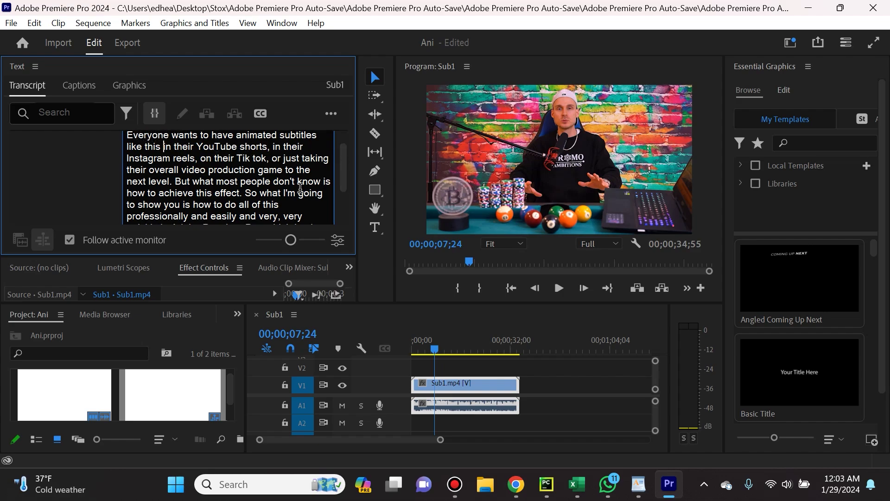
{"action": "left_click", "coordinate": [255, 158]}
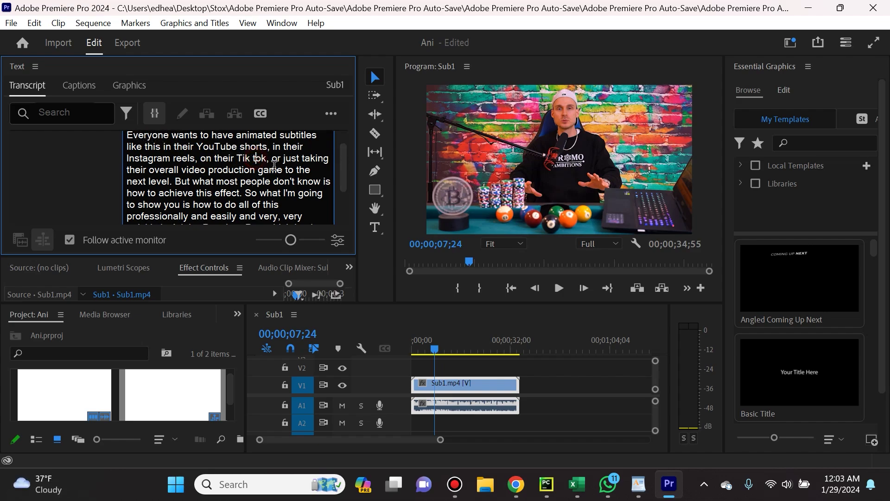
{"action": "key", "text": "BackSpace"}
{"action": "key", "text": "BackSpace"}
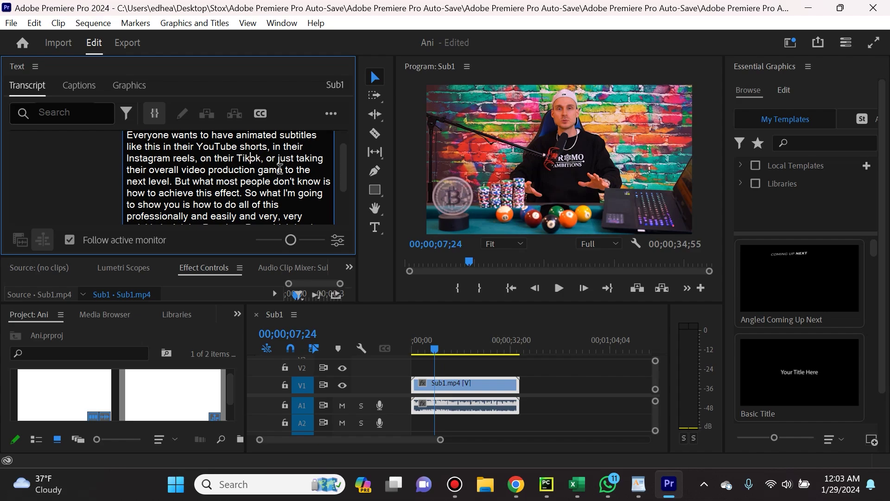
{"action": "type", "text": "T"}
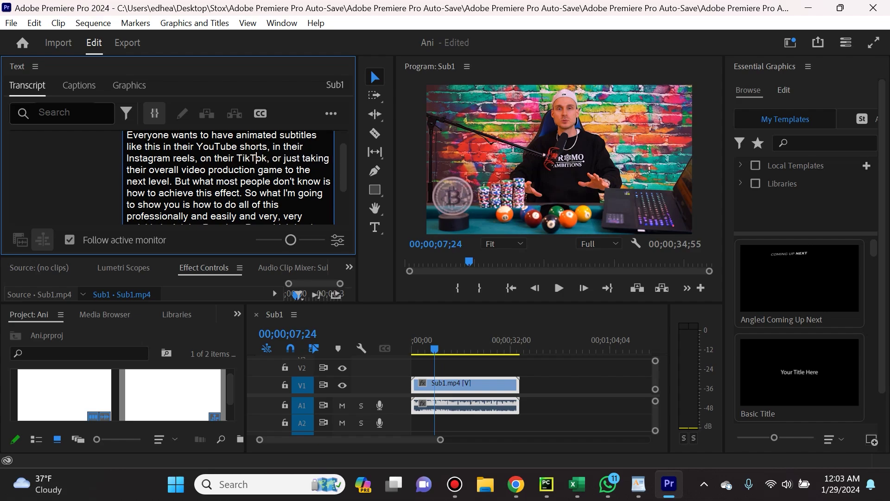
- Check the TikTok name on tiktok.com in Chrome, return to Premiere Pro and capitalize "Shorts" and "Reels" in the transcript
{"action": "left_click", "coordinate": [518, 488]}
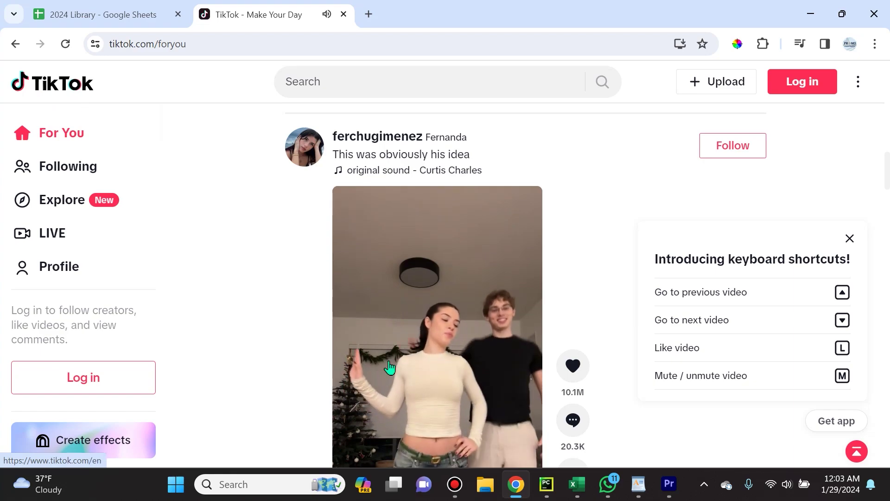
{"action": "left_click", "coordinate": [666, 493]}
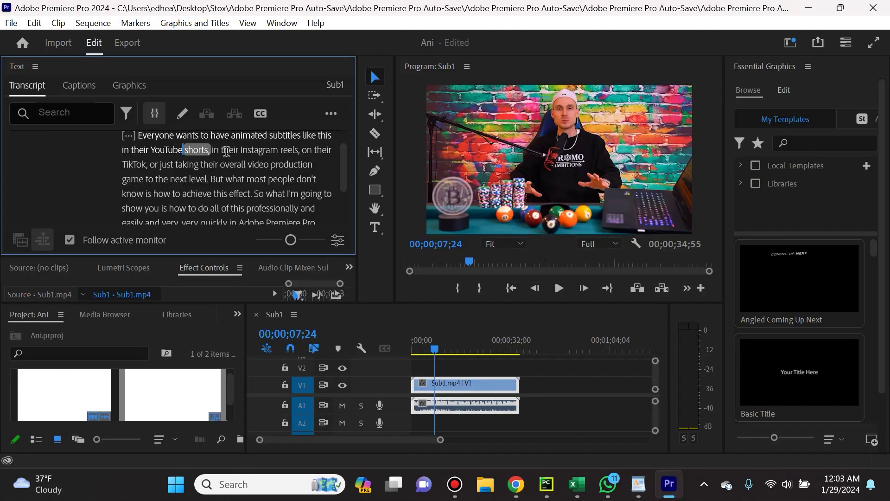
{"action": "left_click", "coordinate": [259, 150]}
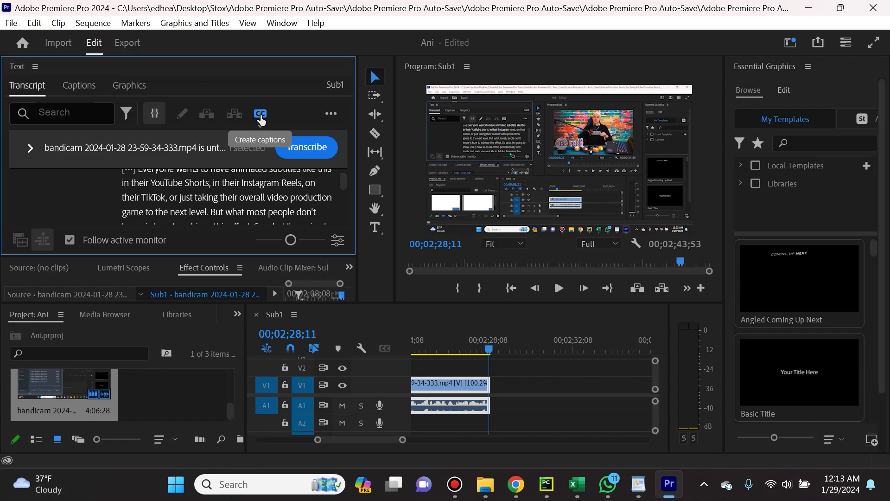
- Start creating captions from the transcript with the Subtitle default preset and expand the captioning preferences
{"action": "left_click", "coordinate": [333, 115]}
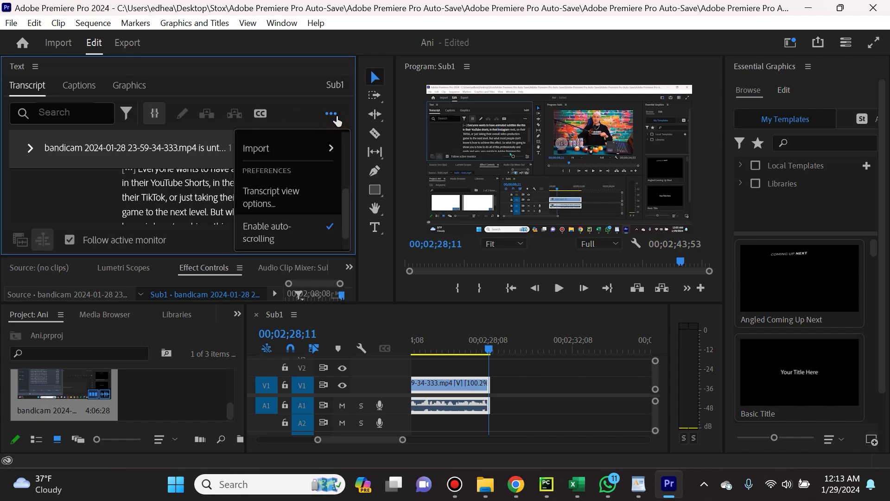
{"action": "scroll", "coordinate": [310, 225], "scroll_direction": "down", "scroll_amount": 1}
{"action": "scroll", "coordinate": [318, 230], "scroll_direction": "up", "scroll_amount": 3}
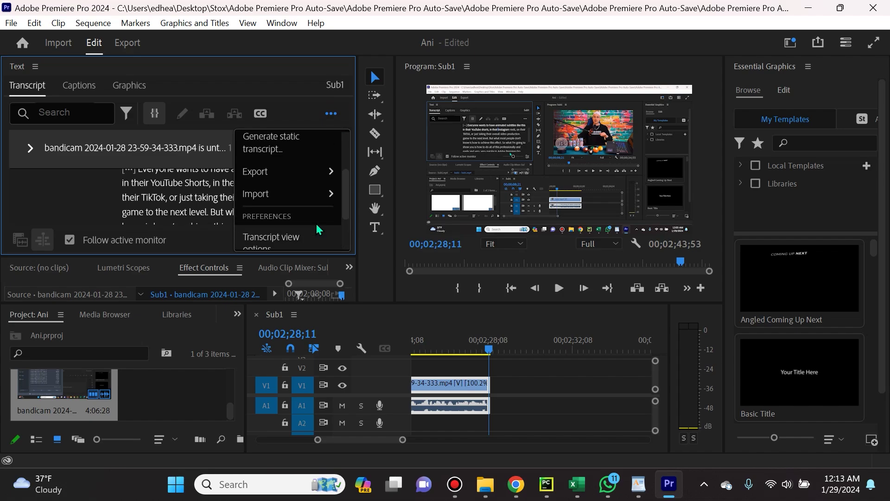
{"action": "scroll", "coordinate": [318, 230], "scroll_direction": "up", "scroll_amount": 3}
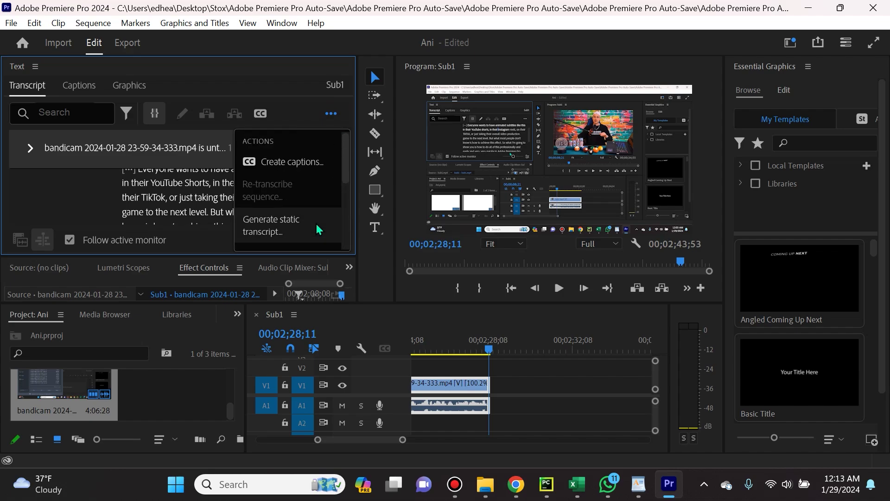
{"action": "left_click", "coordinate": [272, 165]}
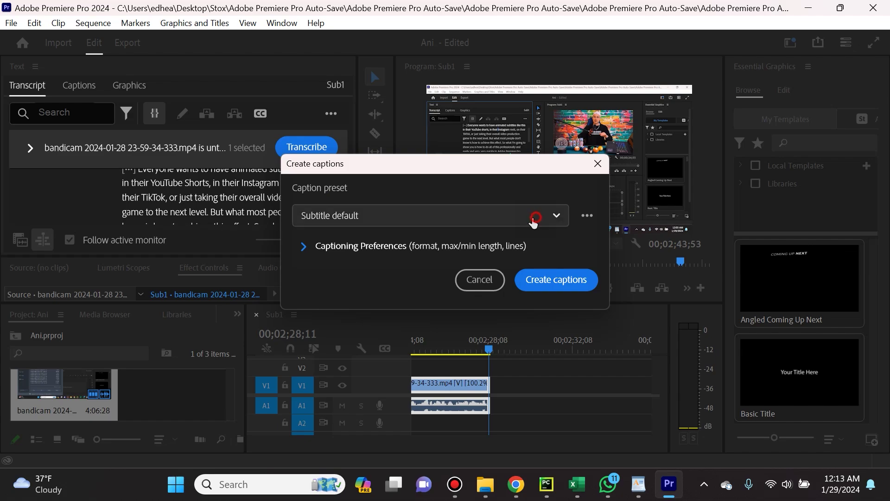
{"action": "left_click", "coordinate": [535, 217]}
{"action": "left_click", "coordinate": [532, 219]}
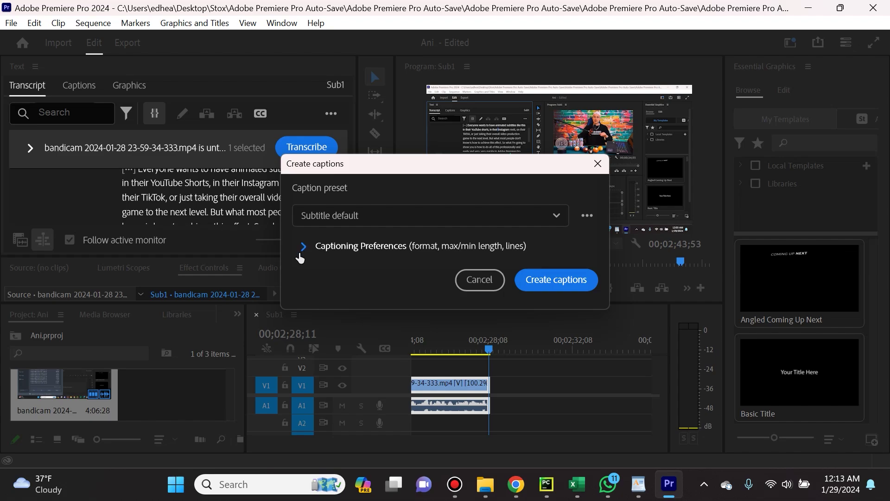
{"action": "left_click", "coordinate": [304, 249]}
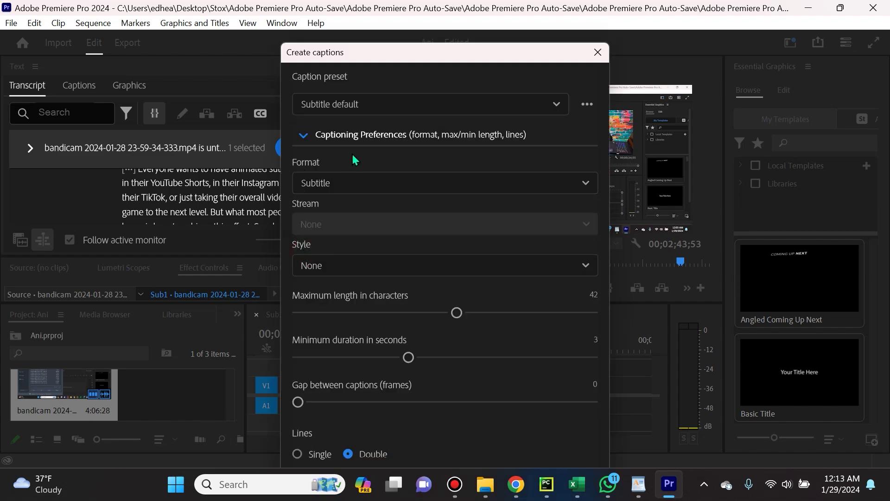
- Leave the caption style at None and set the maximum length to 20 characters and the minimum duration to 2 seconds
{"action": "left_click", "coordinate": [431, 275]}
{"action": "left_click", "coordinate": [431, 275]}
{"action": "left_click_drag", "start_coordinate": [458, 315], "coordinate": [494, 315]}
{"action": "left_click_drag", "start_coordinate": [493, 314], "coordinate": [356, 319]}
{"action": "left_click_drag", "start_coordinate": [407, 357], "coordinate": [336, 361]}
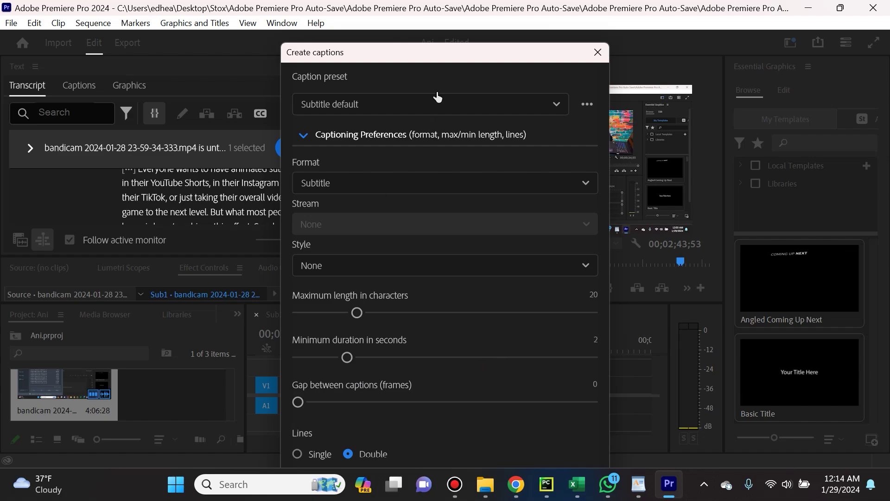
- Use a 0-frame gap and a single line per caption, and generate the captions
{"action": "left_click_drag", "start_coordinate": [418, 56], "coordinate": [415, 15]}
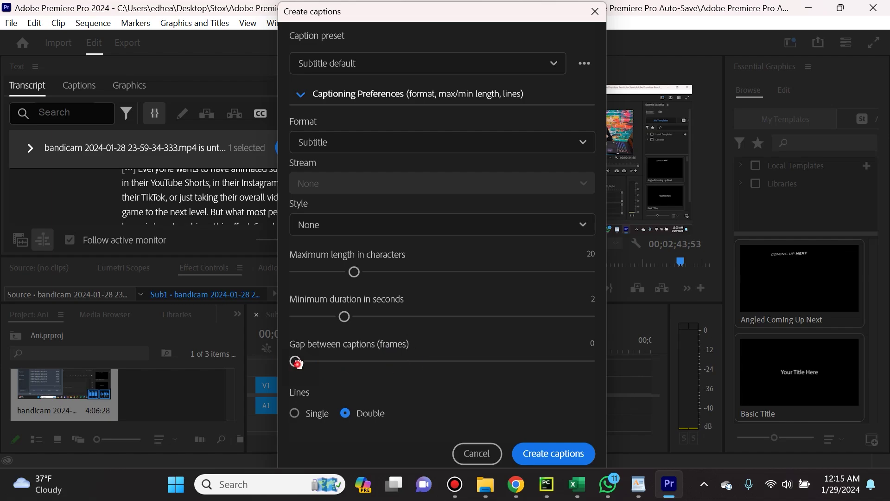
{"action": "mouse_move", "coordinate": [296, 363]}
{"action": "left_mouse_down"}
{"action": "mouse_move", "coordinate": [320, 366]}
{"action": "mouse_move", "coordinate": [291, 369]}
{"action": "left_mouse_up"}
{"action": "left_click", "coordinate": [295, 419]}
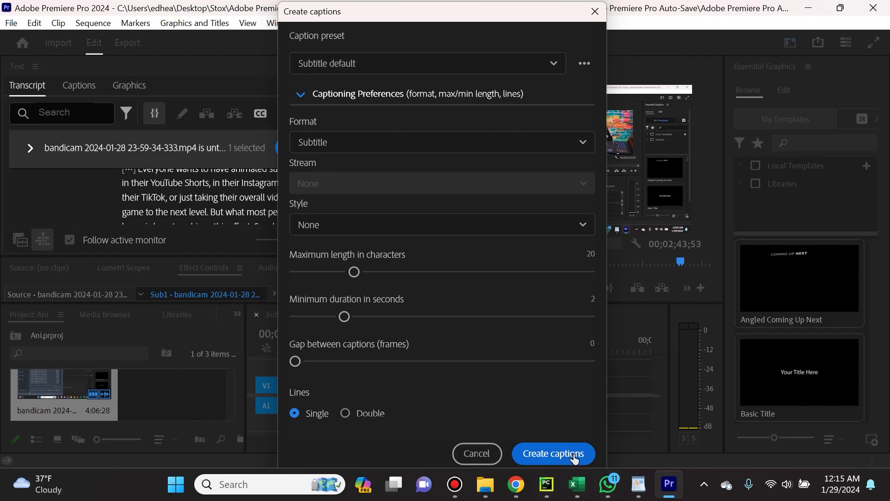
{"action": "left_click", "coordinate": [574, 454]}
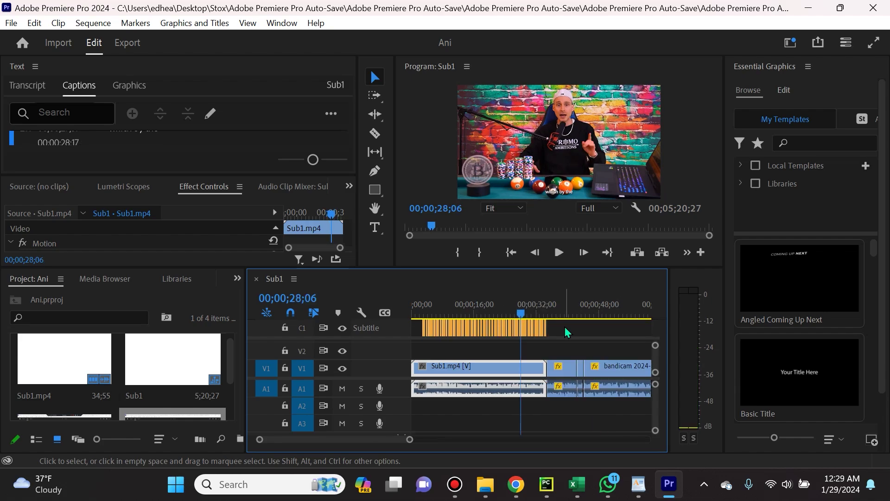
- Select all the captions on the subtitle track and enlarge the space for their Essential Graphics properties
{"action": "left_click_drag", "start_coordinate": [566, 328], "coordinate": [417, 330]}
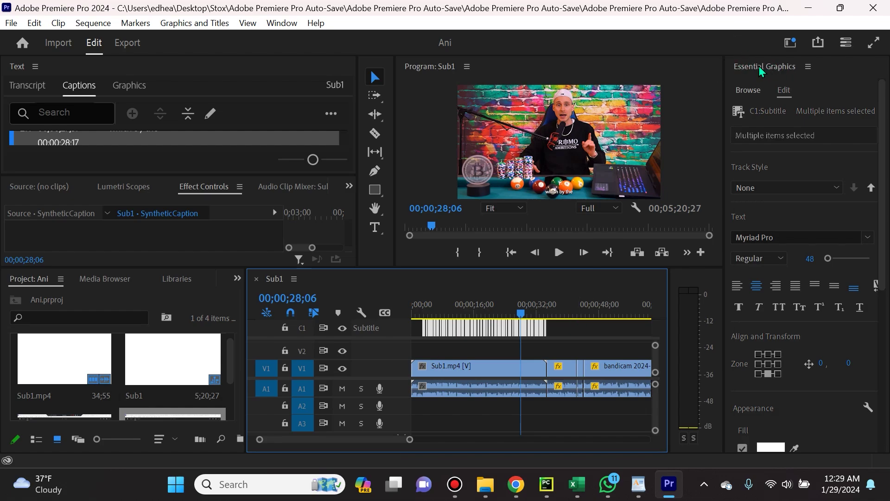
{"action": "left_click", "coordinate": [283, 23]}
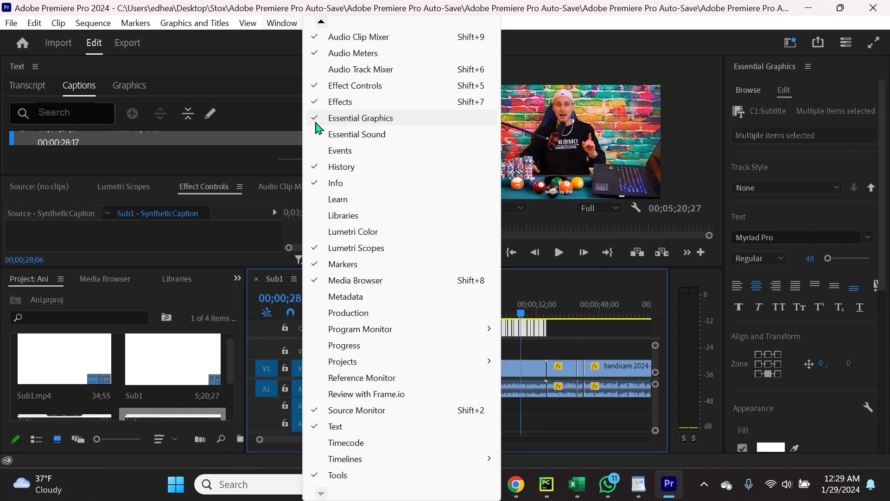
{"action": "left_click", "coordinate": [333, 119]}
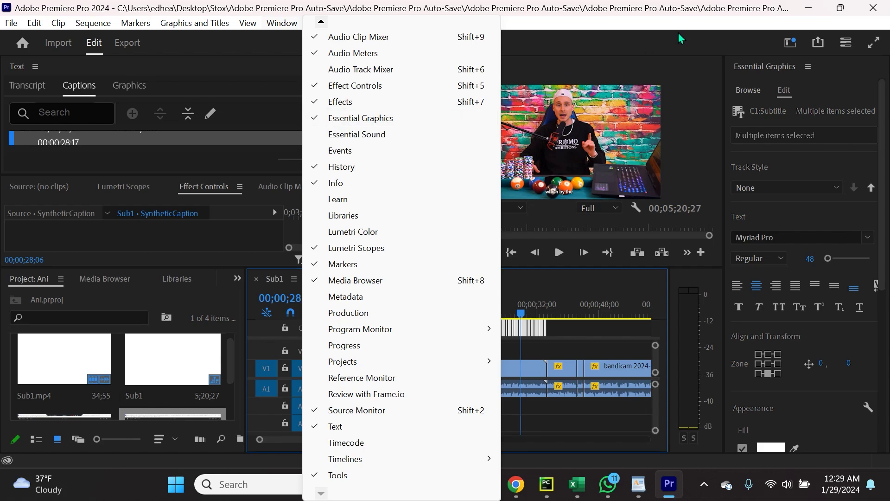
{"action": "left_click_drag", "start_coordinate": [723, 147], "coordinate": [678, 154]}
{"action": "scroll", "coordinate": [788, 209], "scroll_direction": "down", "scroll_amount": 2}
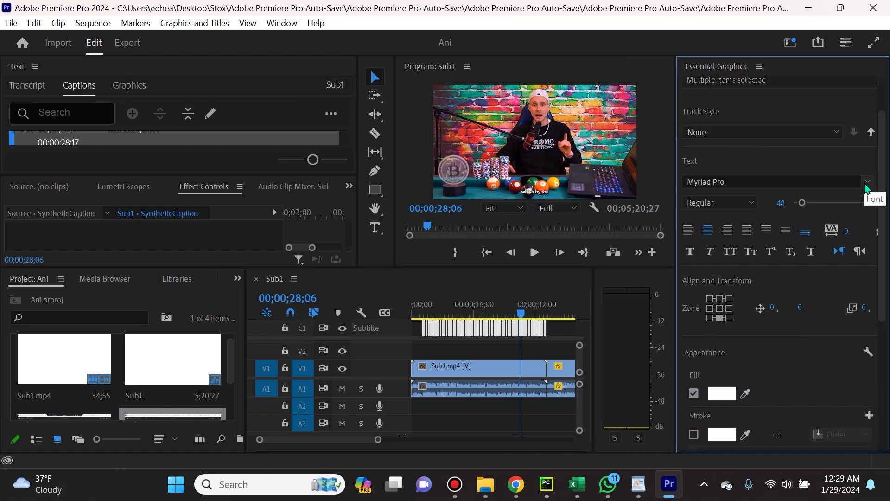
- Set the font of the selected captions to Lora Bold Italic
{"action": "left_click", "coordinate": [866, 182]}
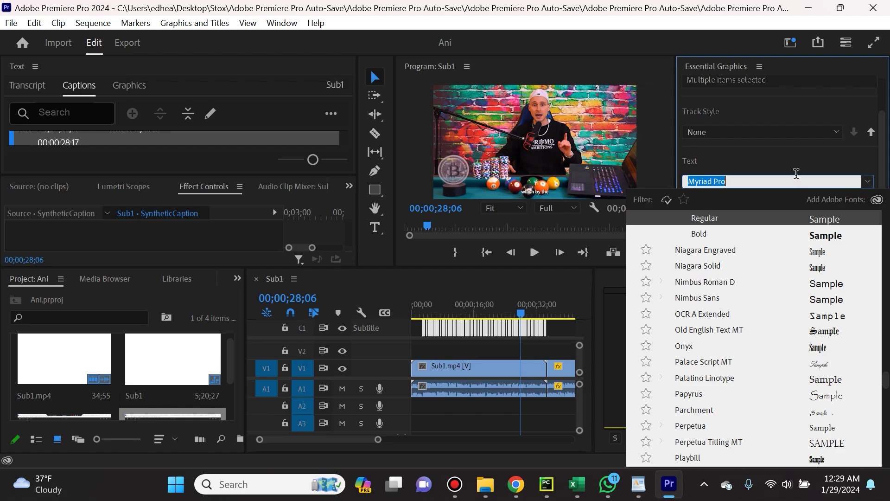
{"action": "type", "text": "lora"}
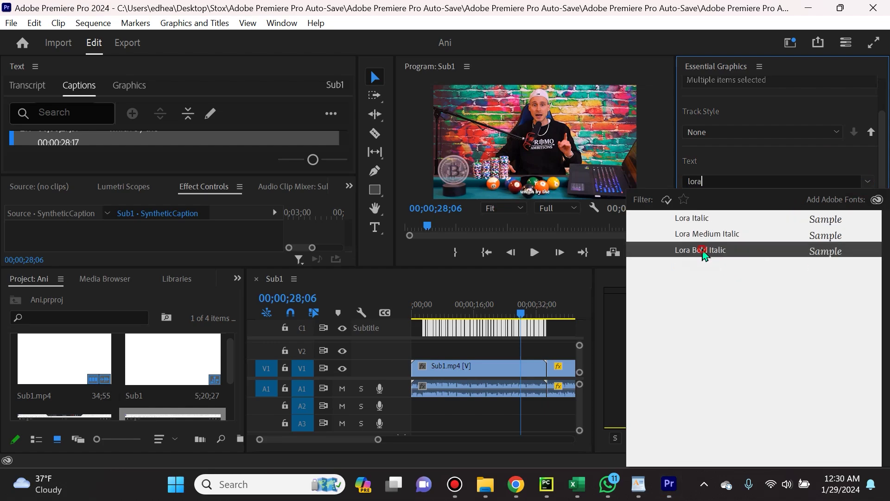
{"action": "left_click", "coordinate": [701, 251]}
{"action": "left_click", "coordinate": [729, 181]}
{"action": "left_click", "coordinate": [735, 157]}
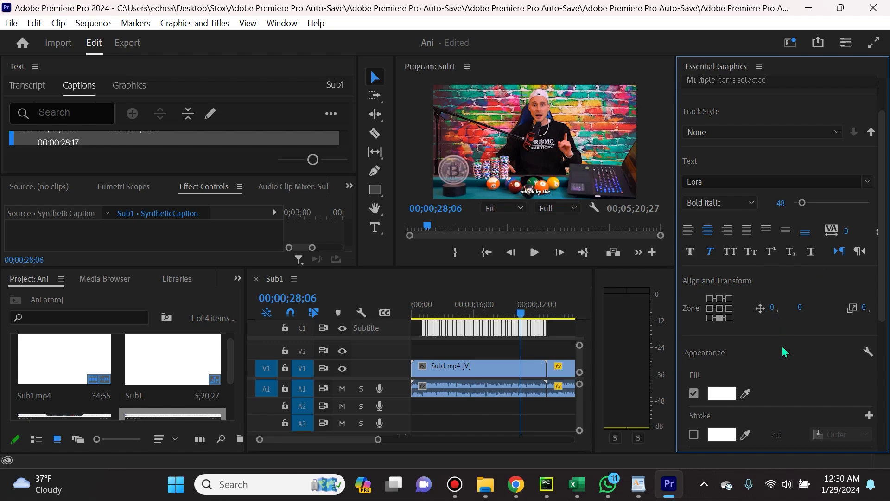
- Enlarge the caption text to a font size of 130
{"action": "scroll", "coordinate": [783, 352], "scroll_direction": "up", "scroll_amount": 2}
{"action": "mouse_move", "coordinate": [802, 258]}
{"action": "left_mouse_down"}
{"action": "mouse_move", "coordinate": [822, 262]}
{"action": "mouse_move", "coordinate": [815, 263]}
{"action": "left_mouse_up"}
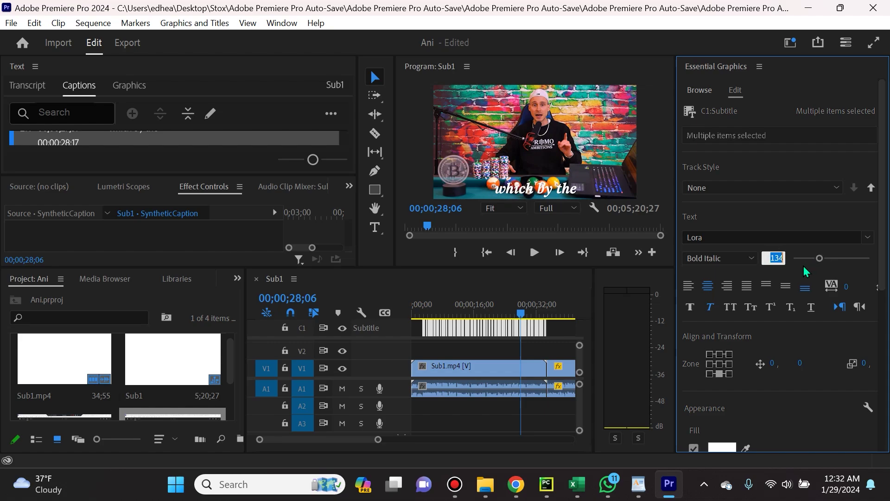
{"action": "type", "text": "1"}
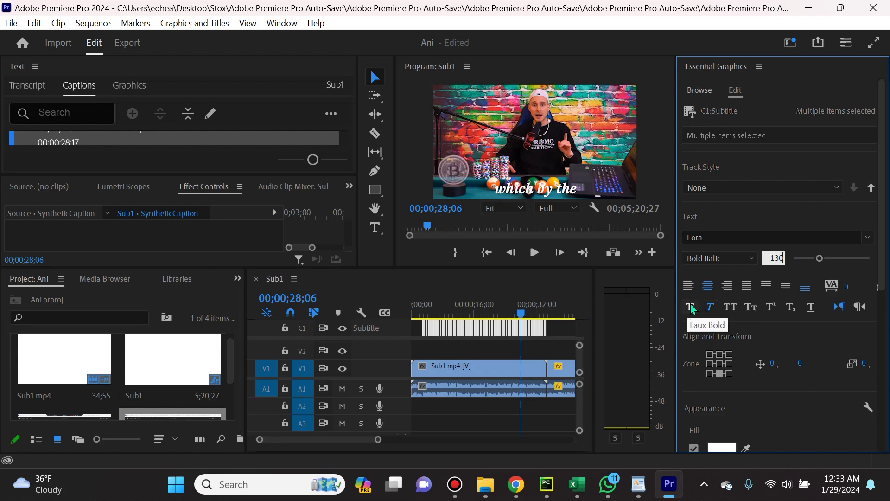
- Try the middle-centre and lower-left caption zones, and return the captions to the lower-centre zone
{"action": "scroll", "coordinate": [779, 337], "scroll_direction": "down", "scroll_amount": 1}
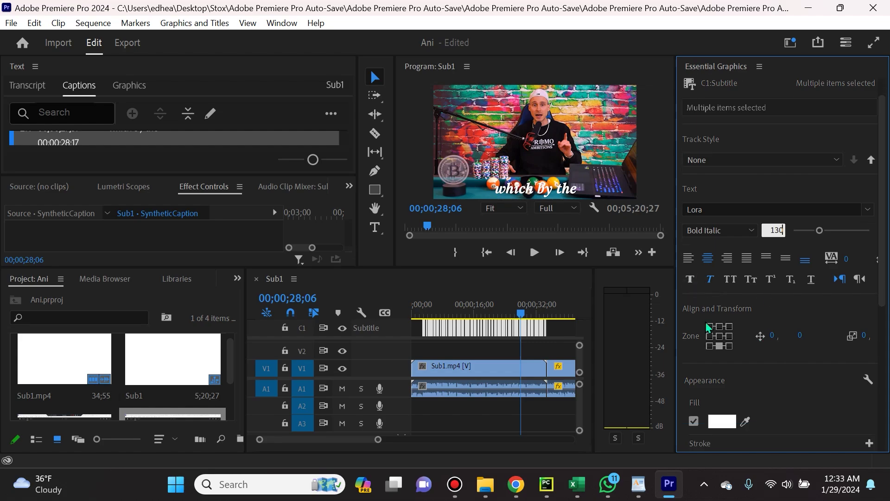
{"action": "scroll", "coordinate": [811, 330], "scroll_direction": "down", "scroll_amount": 3}
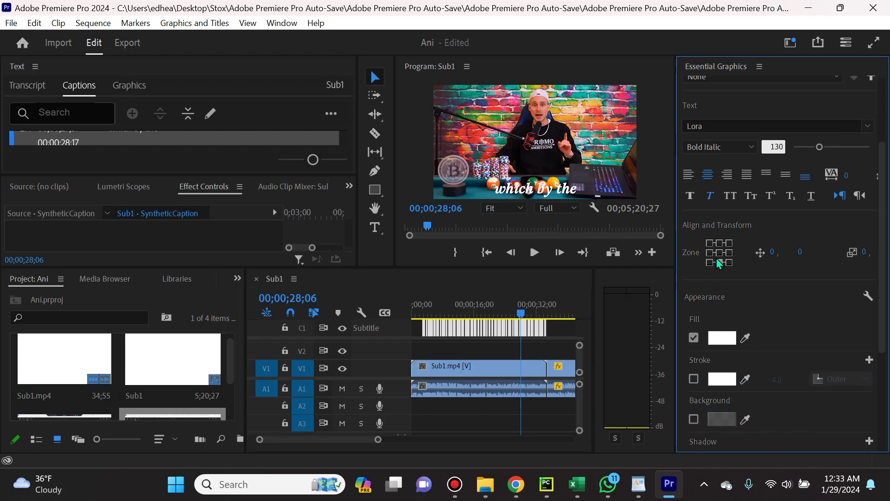
{"action": "left_click", "coordinate": [720, 256]}
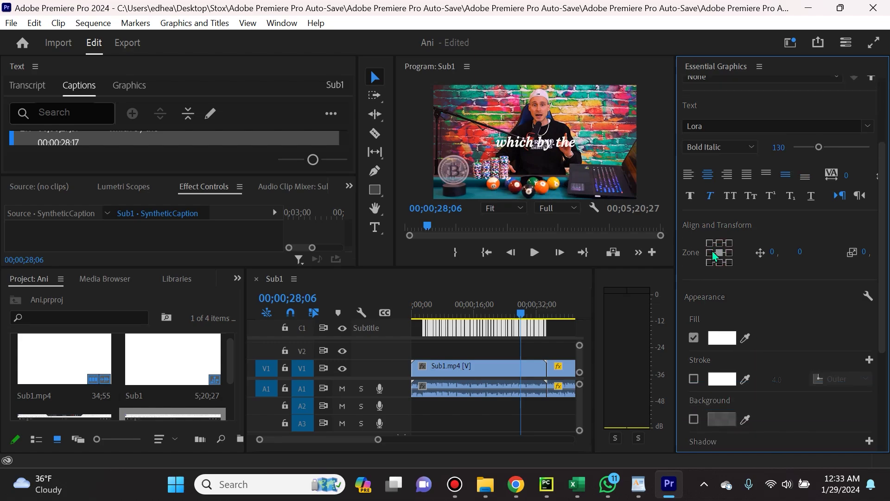
{"action": "left_click", "coordinate": [709, 262]}
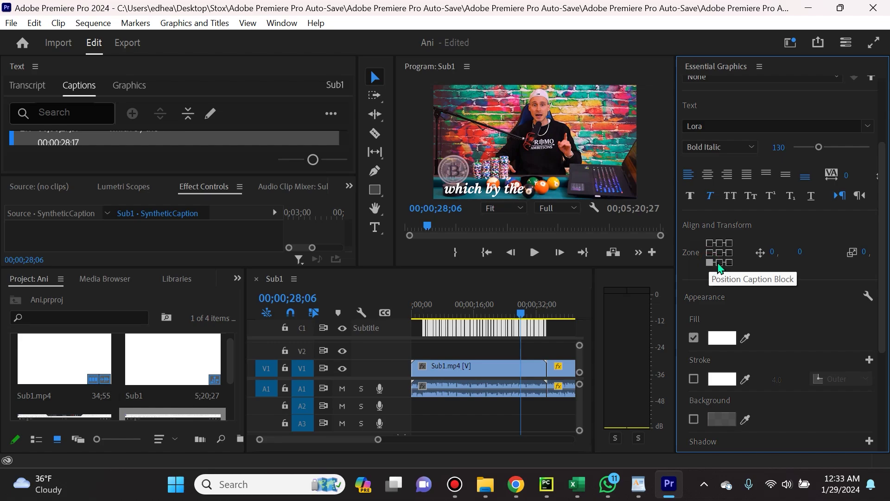
{"action": "left_click", "coordinate": [720, 262]}
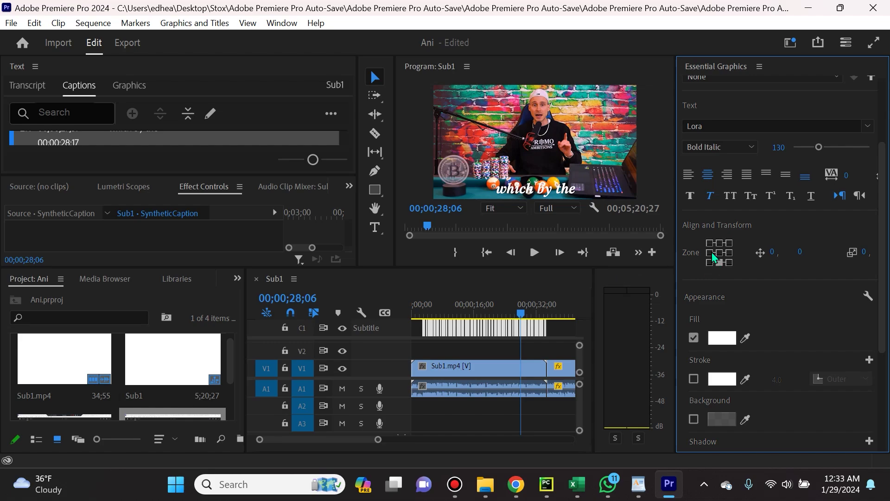
- Enable a stroke on the caption text and give it the dark navy colour 101F29
{"action": "scroll", "coordinate": [797, 229], "scroll_direction": "down", "scroll_amount": 3}
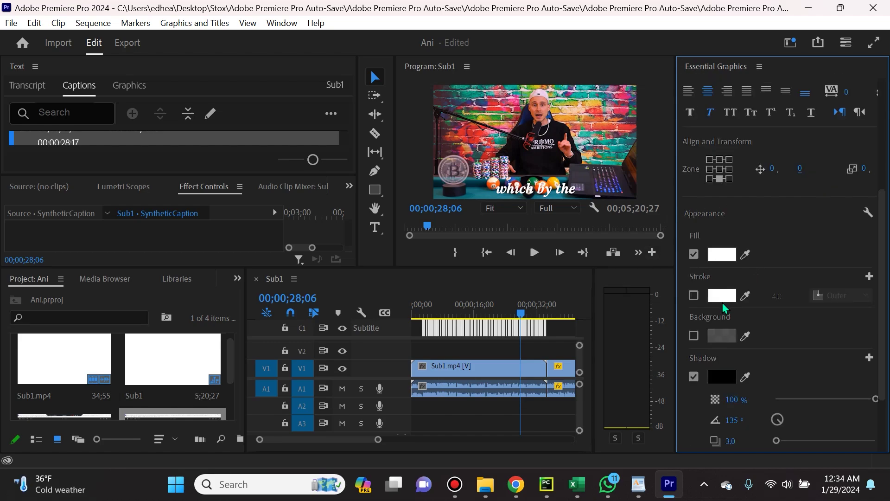
{"action": "left_click", "coordinate": [693, 295]}
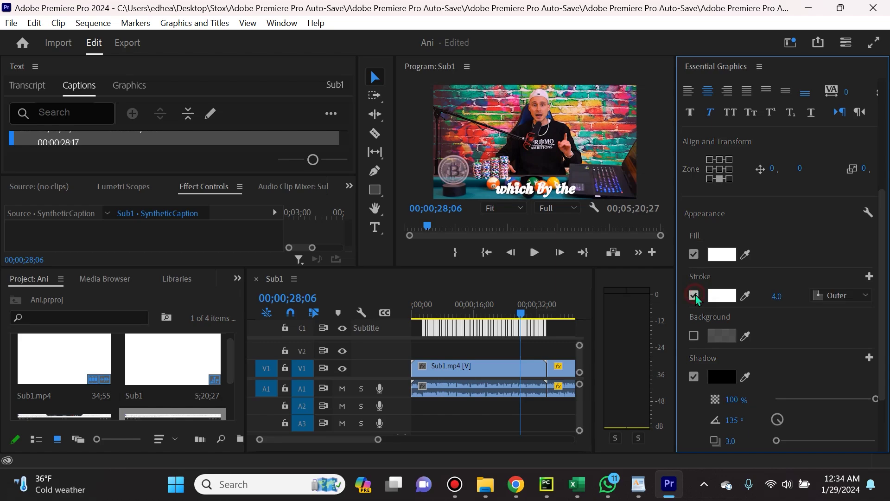
{"action": "left_click", "coordinate": [722, 299]}
{"action": "left_click_drag", "start_coordinate": [451, 113], "coordinate": [731, 149]}
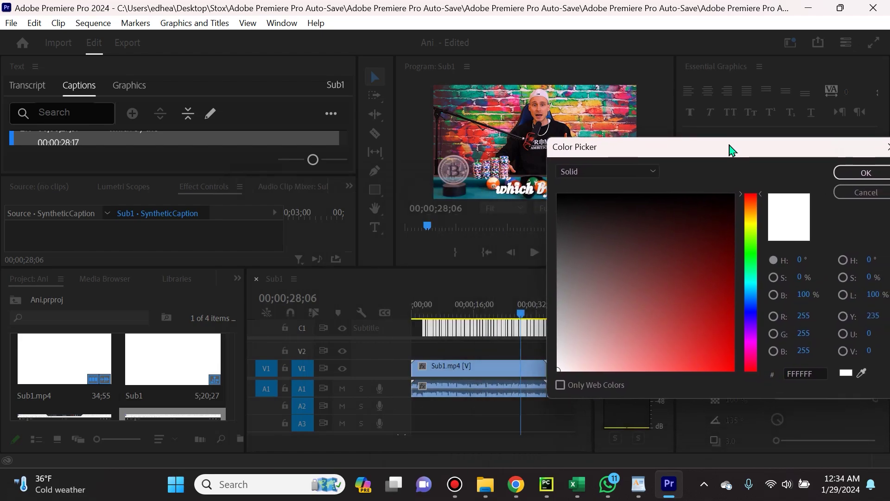
{"action": "left_click_drag", "start_coordinate": [748, 271], "coordinate": [757, 204]}
{"action": "left_click_drag", "start_coordinate": [751, 276], "coordinate": [754, 294]}
{"action": "left_click", "coordinate": [665, 222]}
{"action": "left_click_drag", "start_coordinate": [801, 148], "coordinate": [326, 155]}
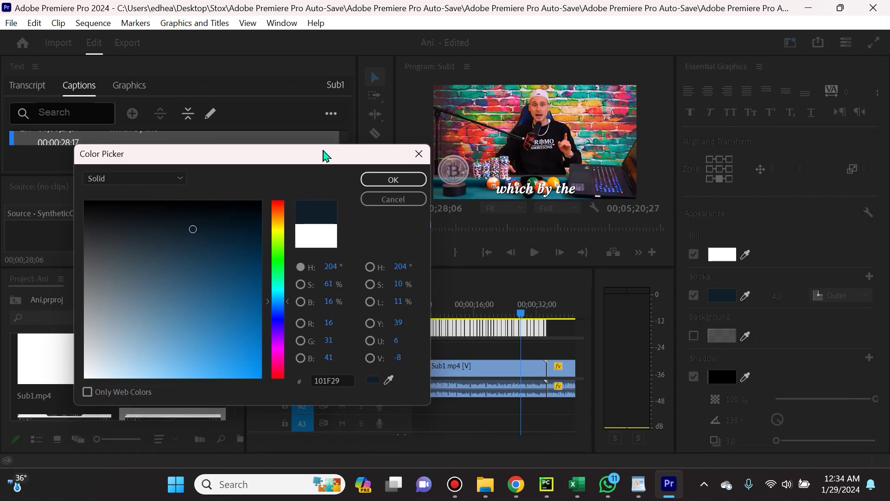
{"action": "left_click", "coordinate": [391, 177]}
- Try a stroke width of 12 on the caption text and settle on 18
{"action": "left_click_drag", "start_coordinate": [779, 297], "coordinate": [793, 297]}
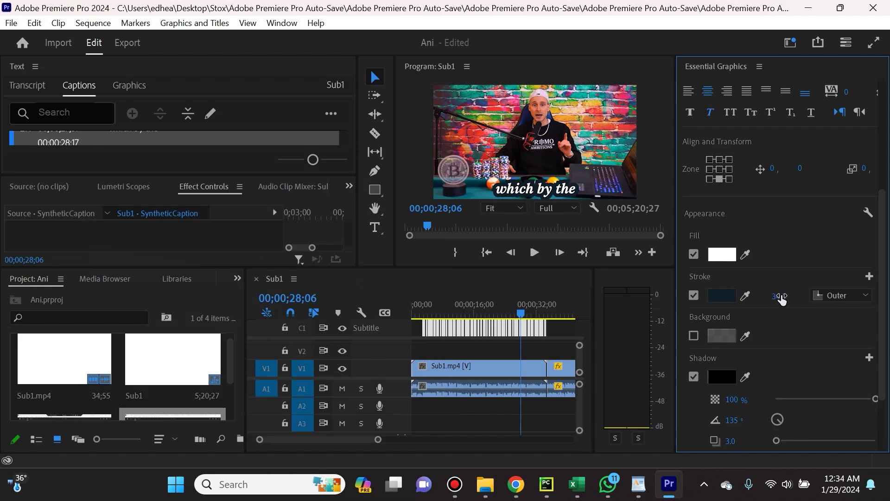
{"action": "left_click", "coordinate": [793, 295]}
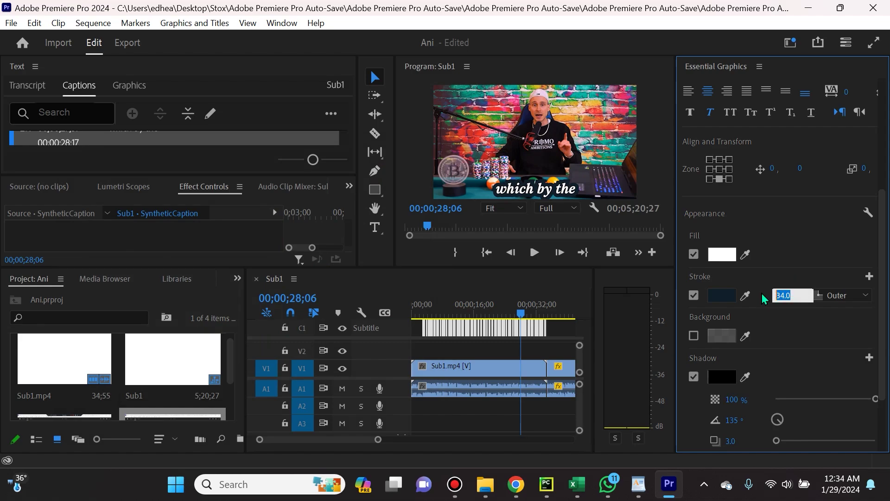
{"action": "type", "text": "12"}
{"action": "key", "text": "Return"}
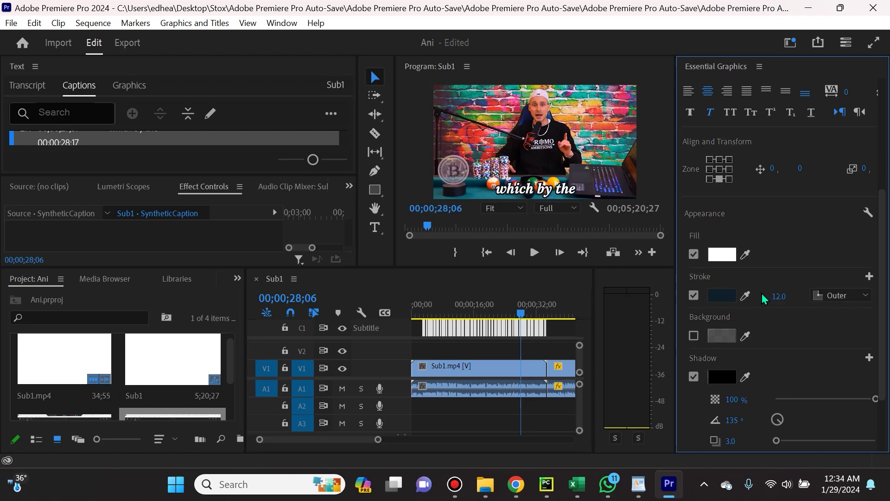
{"action": "left_click", "coordinate": [779, 297]}
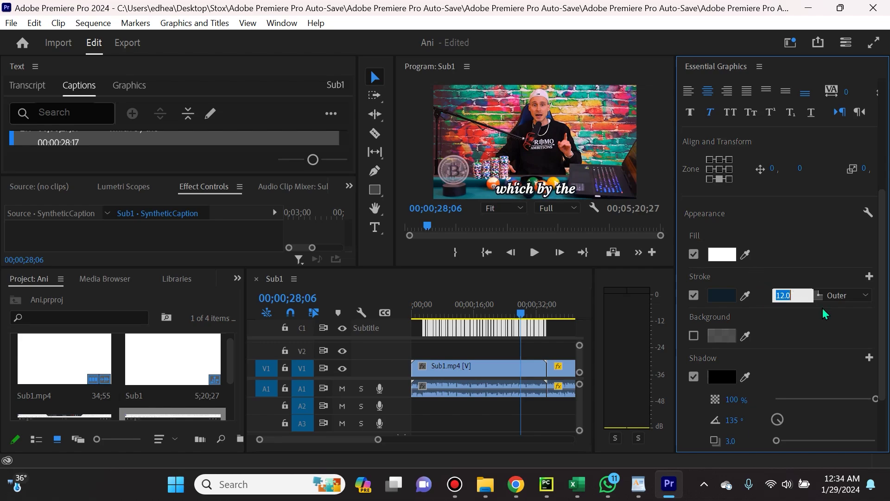
{"action": "type", "text": "18"}
{"action": "key", "text": "Return"}
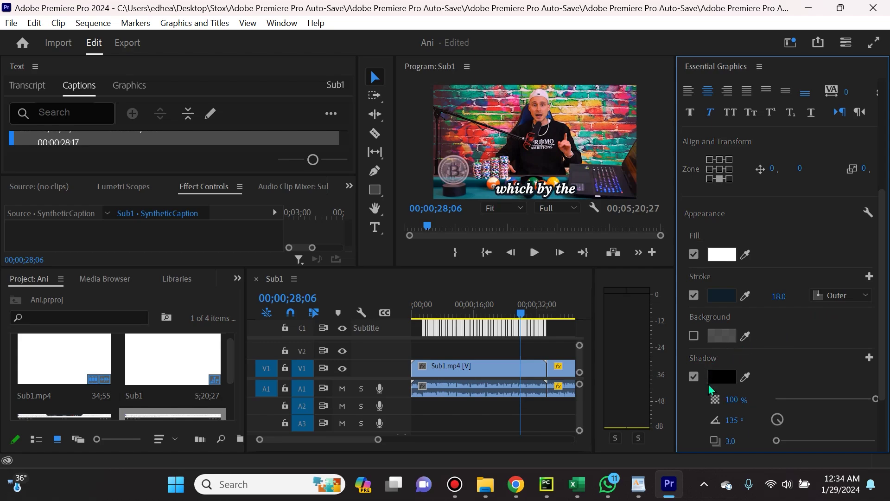
- Review the caption shadow settings and scrub through the sequence to preview the styled captions
{"action": "scroll", "coordinate": [708, 388], "scroll_direction": "down", "scroll_amount": 4}
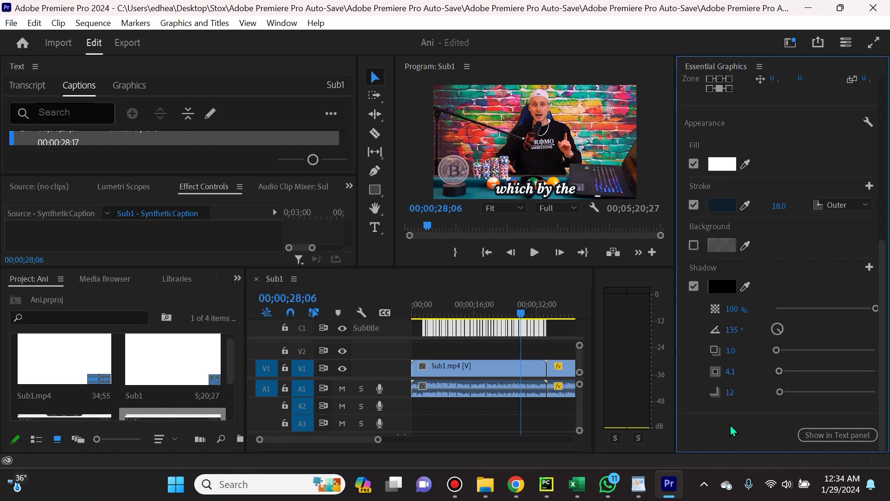
{"action": "scroll", "coordinate": [798, 273], "scroll_direction": "up", "scroll_amount": 8}
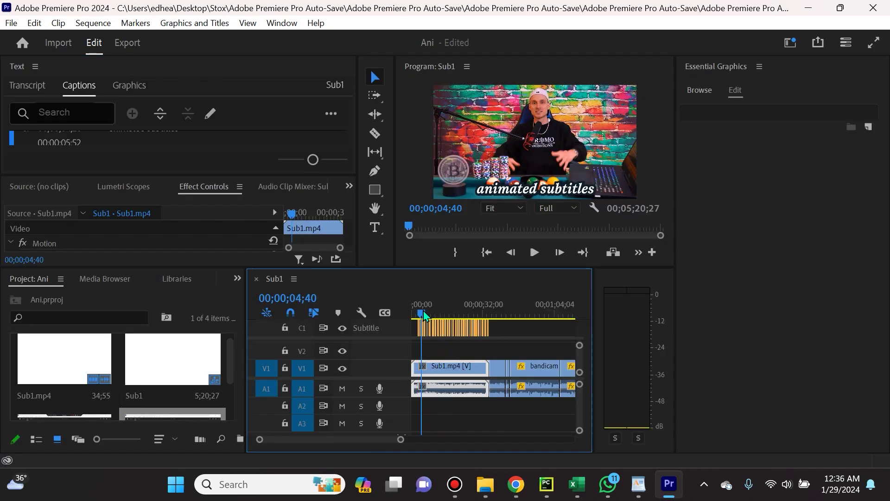
{"action": "left_click", "coordinate": [417, 318]}
{"action": "left_click_drag", "start_coordinate": [416, 318], "coordinate": [462, 326]}
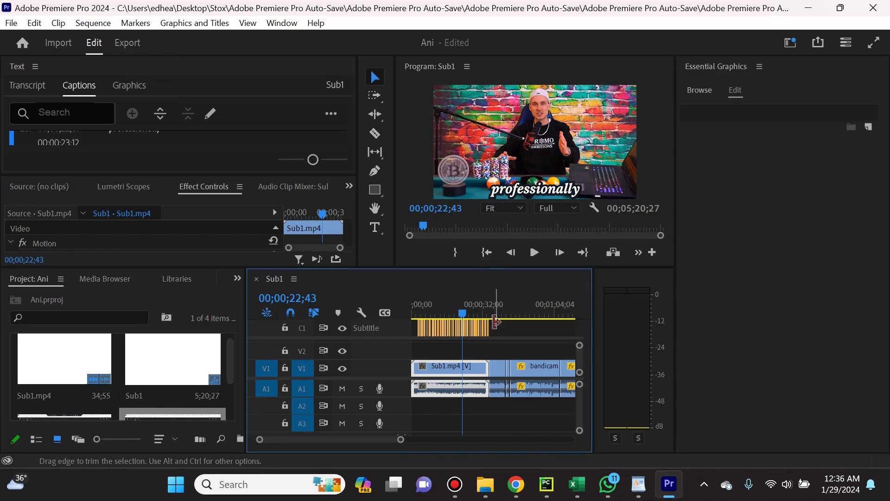
- Select all the captions on the subtitle track and upgrade them to graphics
{"action": "left_click_drag", "start_coordinate": [513, 327], "coordinate": [401, 335]}
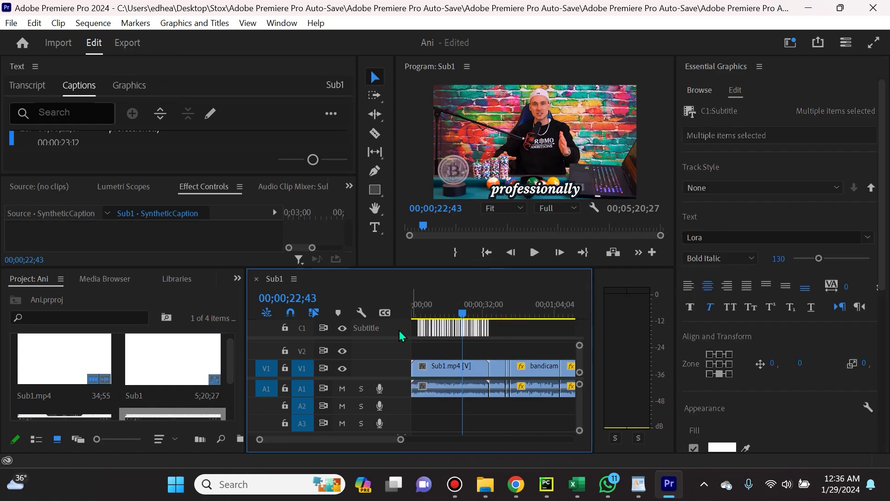
{"action": "left_click", "coordinate": [184, 28]}
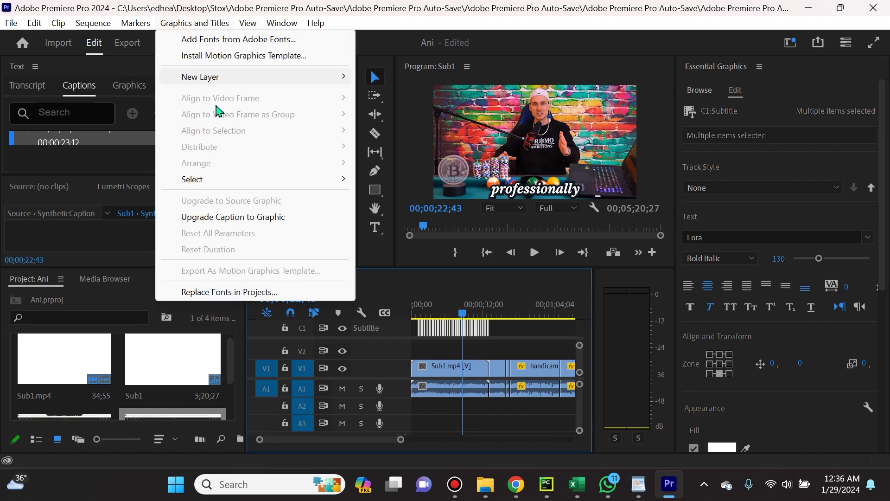
{"action": "left_click", "coordinate": [250, 218]}
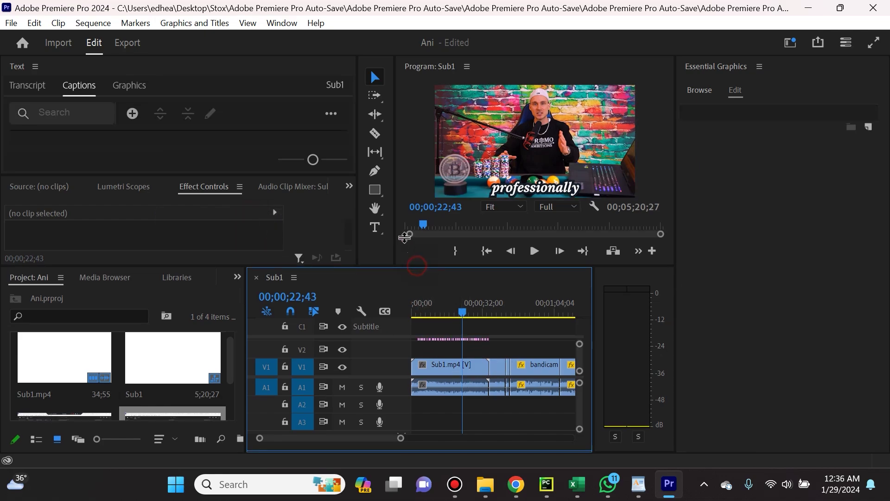
- Adjust the timeline and preview sizes to inspect the caption graphics on track V3, and show the available effects
{"action": "left_click_drag", "start_coordinate": [417, 266], "coordinate": [408, 218]}
{"action": "mouse_move", "coordinate": [246, 319]}
{"action": "left_mouse_down"}
{"action": "mouse_move", "coordinate": [213, 319]}
{"action": "mouse_move", "coordinate": [235, 320]}
{"action": "left_mouse_up"}
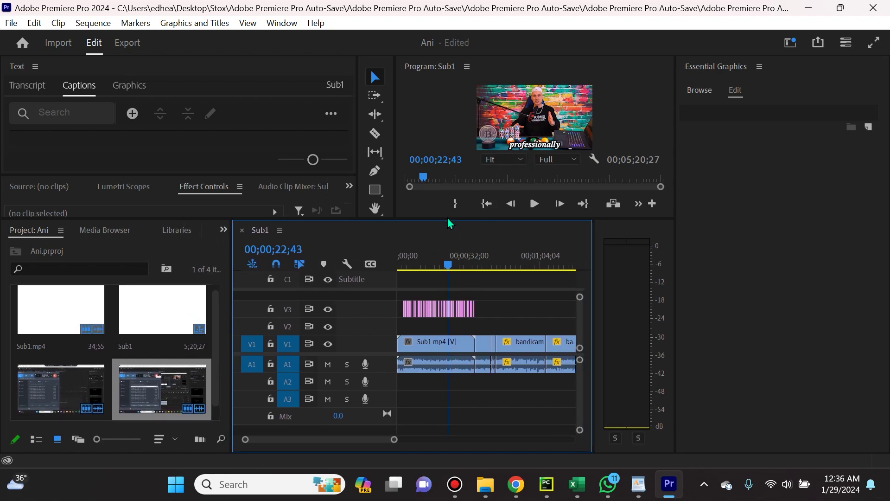
{"action": "left_click_drag", "start_coordinate": [449, 220], "coordinate": [449, 280]}
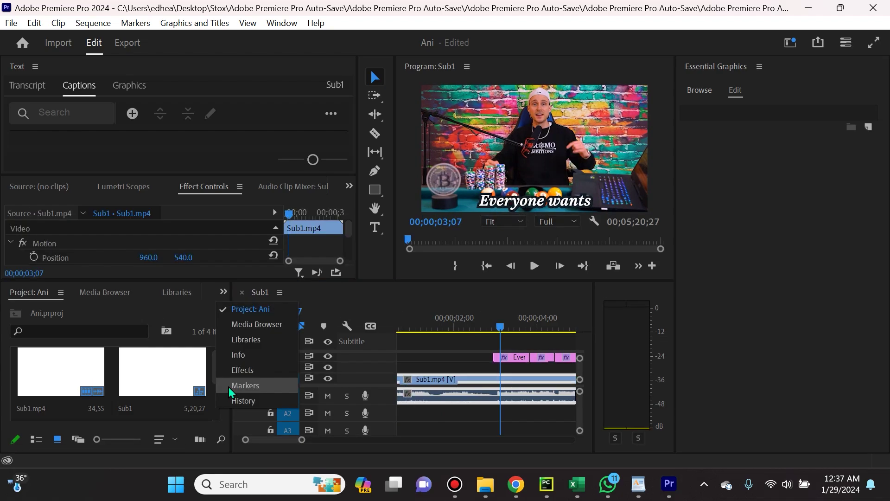
{"action": "left_click", "coordinate": [242, 370]}
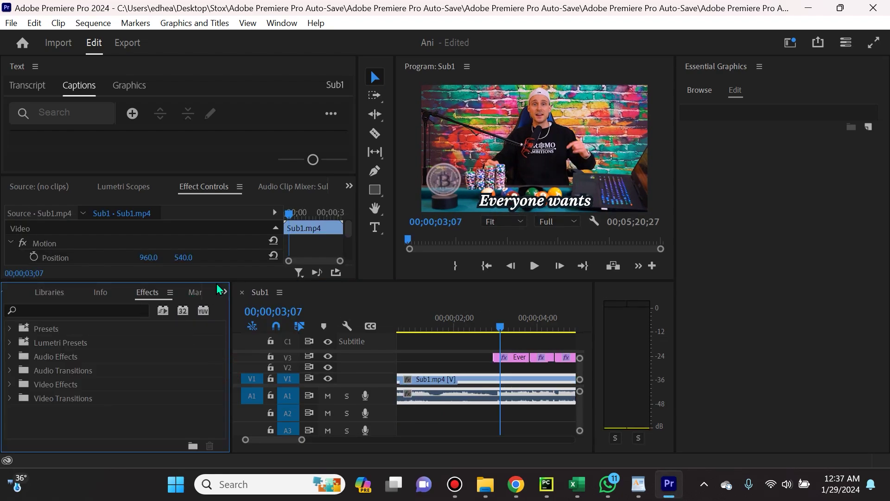
{"action": "left_click", "coordinate": [279, 24]}
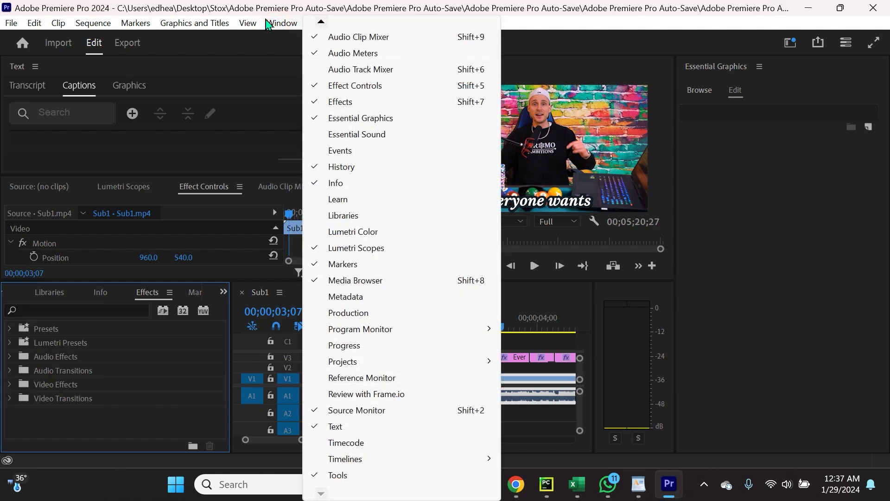
{"action": "left_click", "coordinate": [269, 23]}
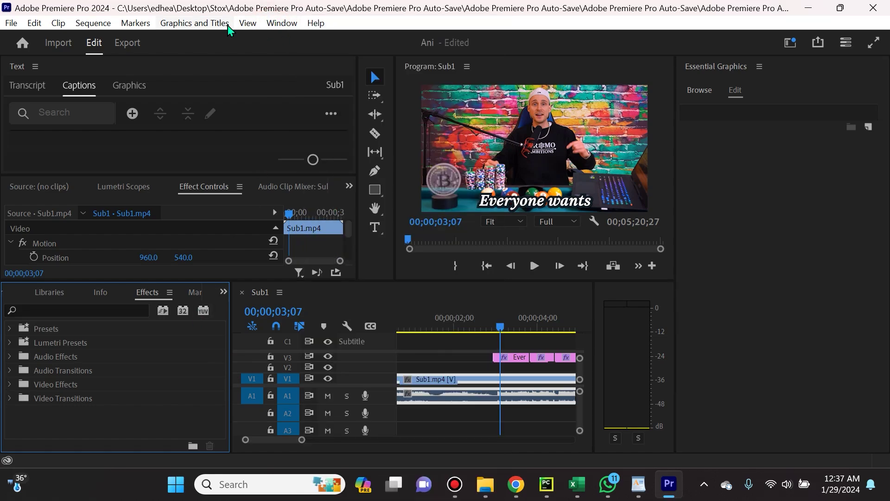
{"action": "left_click", "coordinate": [206, 24]}
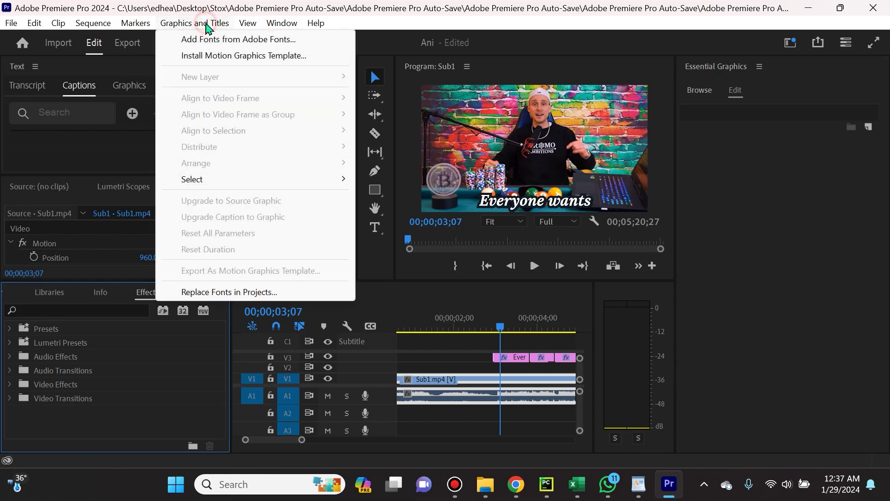
- Apply the VR Light Leaks video transition from Immersive Video to the start of the first caption graphic on track V3
{"action": "left_click", "coordinate": [180, 23]}
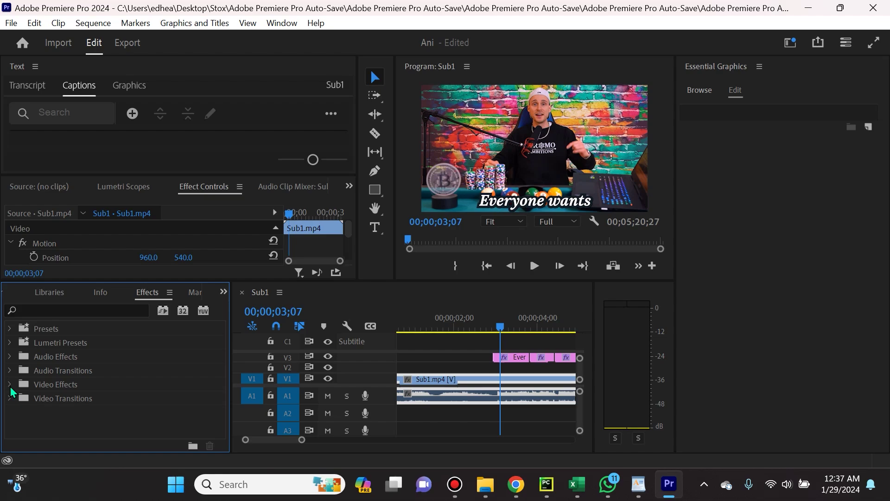
{"action": "left_click", "coordinate": [11, 400]}
{"action": "scroll", "coordinate": [130, 413], "scroll_direction": "down", "scroll_amount": 3}
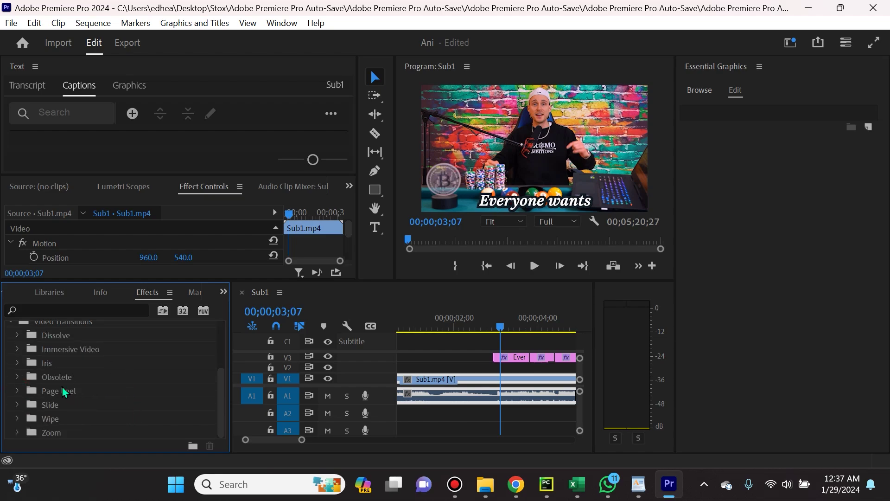
{"action": "left_click", "coordinate": [18, 351]}
{"action": "scroll", "coordinate": [86, 390], "scroll_direction": "down", "scroll_amount": 1}
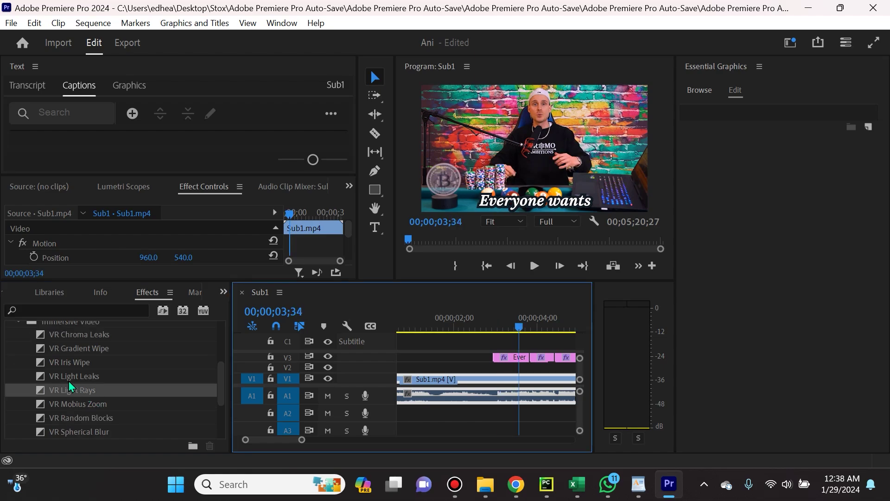
{"action": "left_click", "coordinate": [68, 378]}
{"action": "left_click_drag", "start_coordinate": [57, 374], "coordinate": [503, 366]}
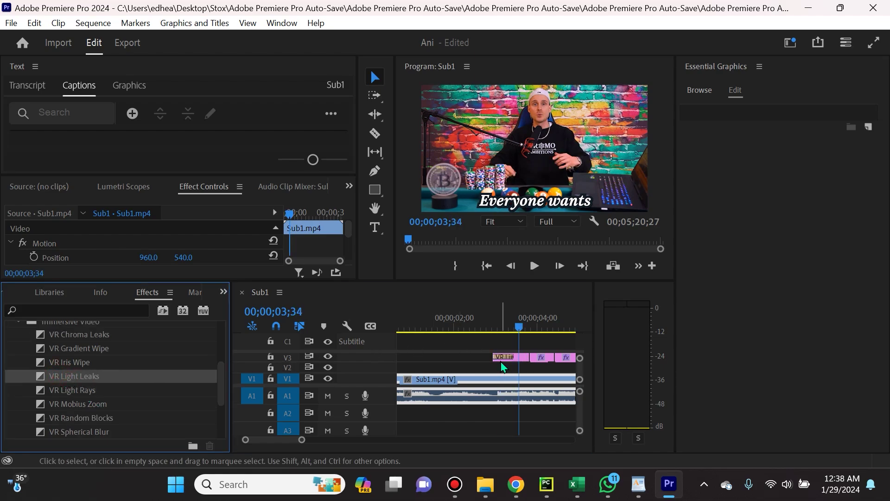
- Play the sequence from just before the first caption graphic to preview its light leak transition
{"action": "left_click_drag", "start_coordinate": [506, 330], "coordinate": [479, 333]}
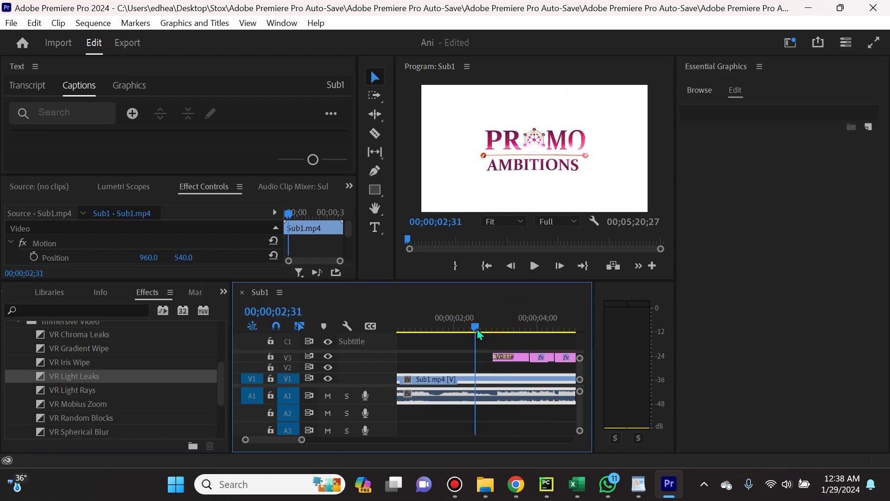
{"action": "key", "text": "space"}
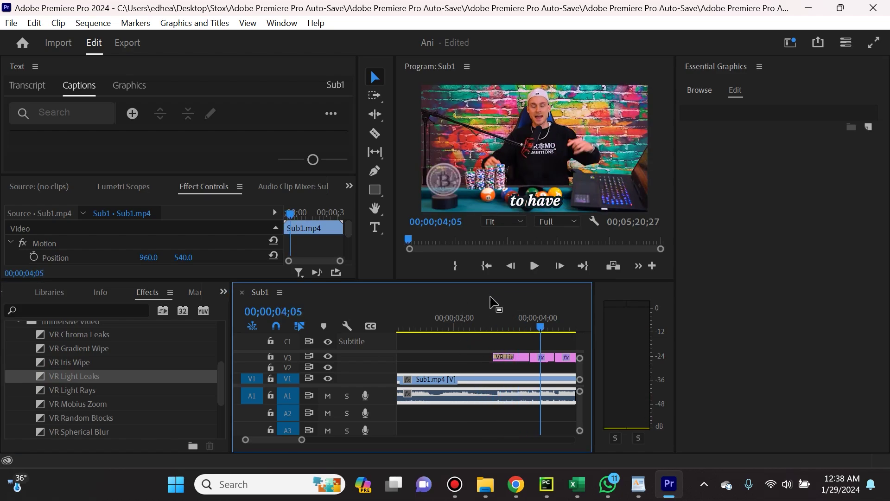
{"action": "left_click", "coordinate": [477, 327]}
{"action": "key", "text": "space"}
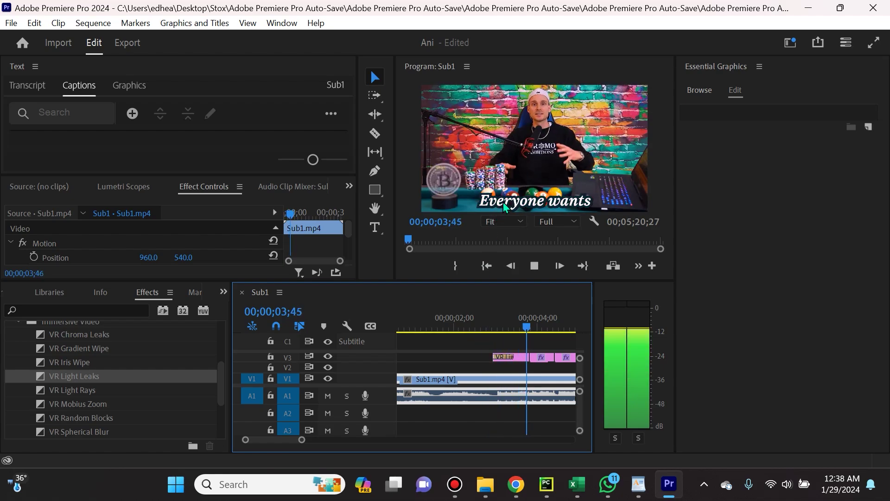
{"action": "key", "text": "space"}
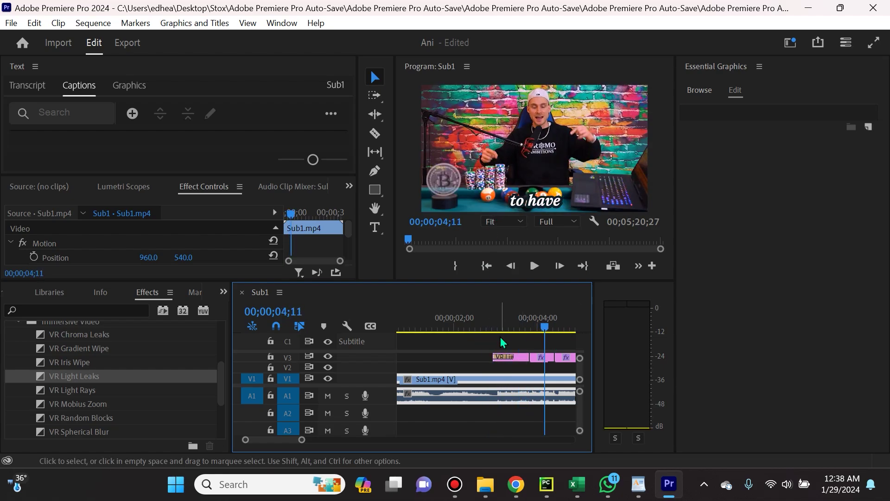
- Set the duration of the first caption's VR Light Leaks transition to 00;00;00;13
{"action": "left_click_drag", "start_coordinate": [301, 443], "coordinate": [295, 441]}
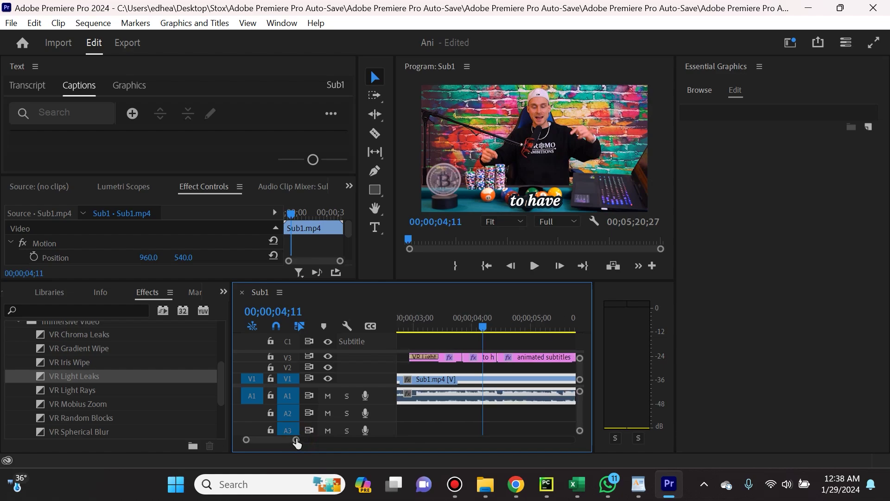
{"action": "double_click", "coordinate": [425, 358]}
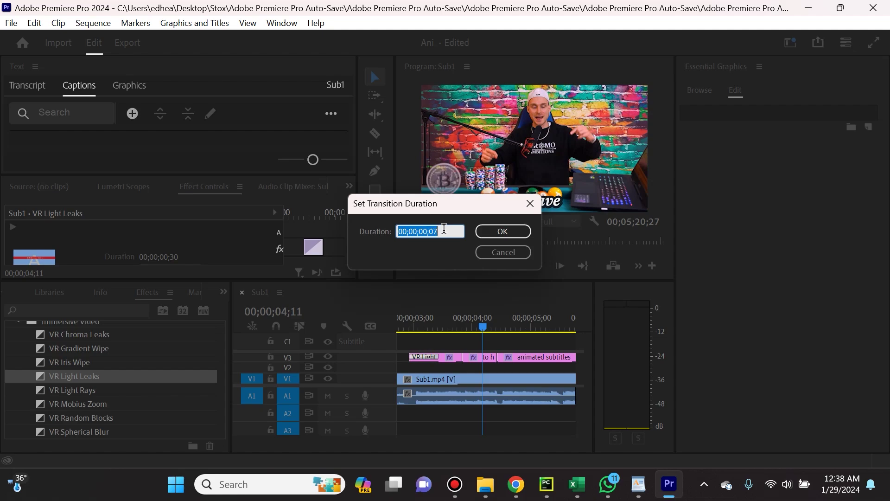
{"action": "left_click", "coordinate": [490, 231]}
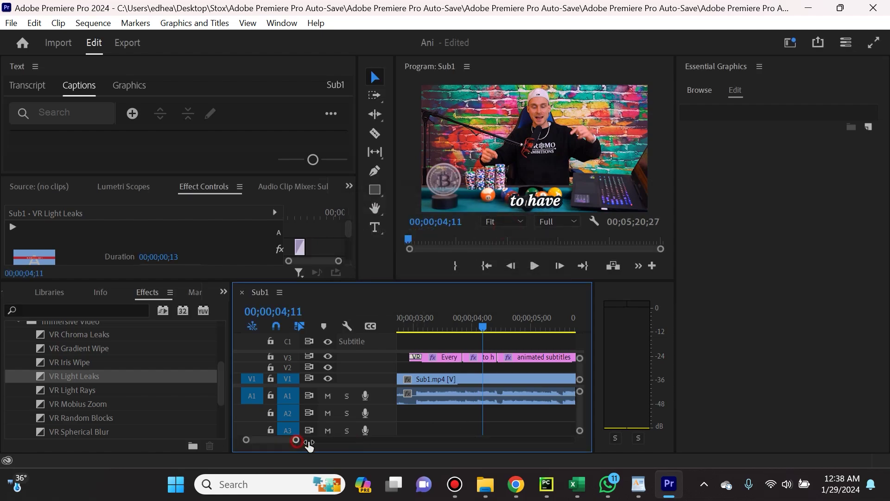
- Replay the opening captions to check the shortened transition on the first caption
{"action": "left_click_drag", "start_coordinate": [297, 440], "coordinate": [328, 441]}
{"action": "left_click", "coordinate": [431, 327]}
{"action": "key", "text": "space"}
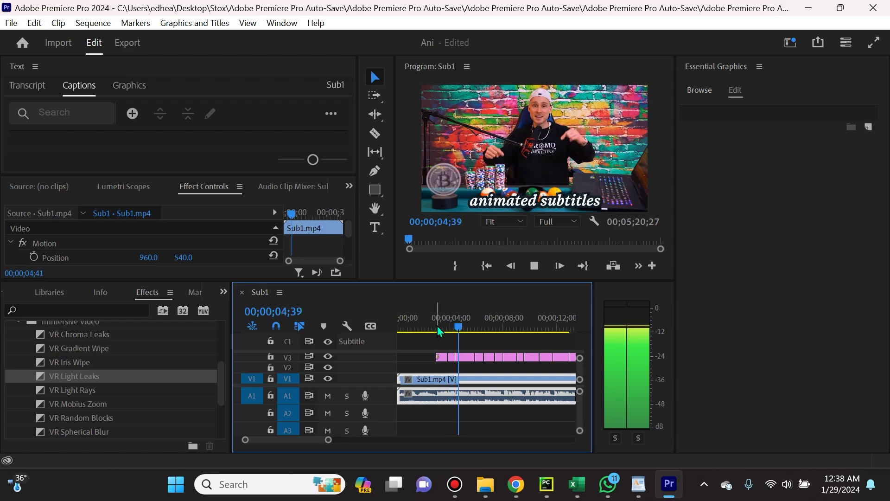
{"action": "left_click", "coordinate": [430, 330]}
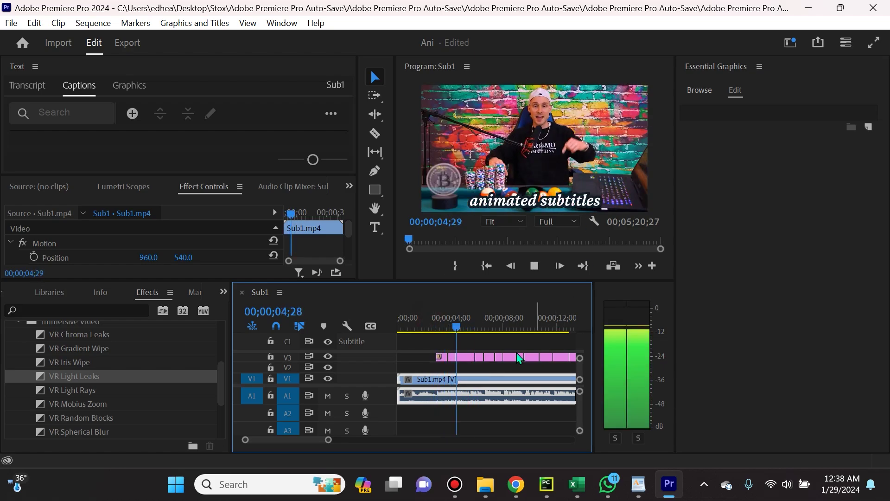
{"action": "key", "text": "space"}
- Add the VR Light Leaks transition at the cut between the "animated subtitles" and "like this" caption graphics
{"action": "mouse_move", "coordinate": [77, 372]}
{"action": "left_mouse_down"}
{"action": "mouse_move", "coordinate": [245, 371]}
{"action": "mouse_move", "coordinate": [422, 350]}
{"action": "mouse_move", "coordinate": [481, 368]}
{"action": "mouse_move", "coordinate": [87, 374]}
{"action": "mouse_move", "coordinate": [153, 378]}
{"action": "mouse_move", "coordinate": [327, 331]}
{"action": "left_mouse_up"}
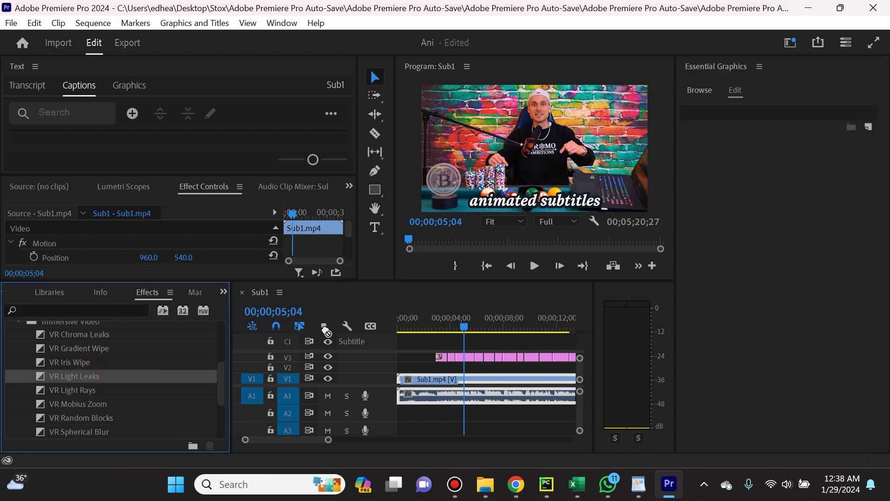
{"action": "left_click_drag", "start_coordinate": [439, 319], "coordinate": [481, 368]}
{"action": "left_click_drag", "start_coordinate": [328, 441], "coordinate": [304, 441]}
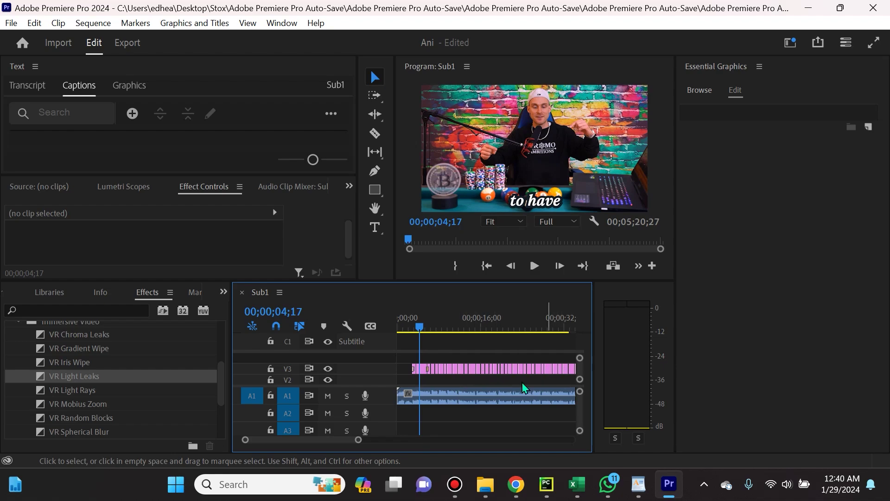
- Play the sequence through the "like this" caption to preview the transition between the two captions
{"action": "mouse_move", "coordinate": [359, 442]}
{"action": "left_mouse_down"}
{"action": "mouse_move", "coordinate": [389, 443]}
{"action": "mouse_move", "coordinate": [357, 445]}
{"action": "mouse_move", "coordinate": [385, 446]}
{"action": "mouse_move", "coordinate": [373, 446]}
{"action": "left_mouse_up"}
{"action": "key", "text": "space"}
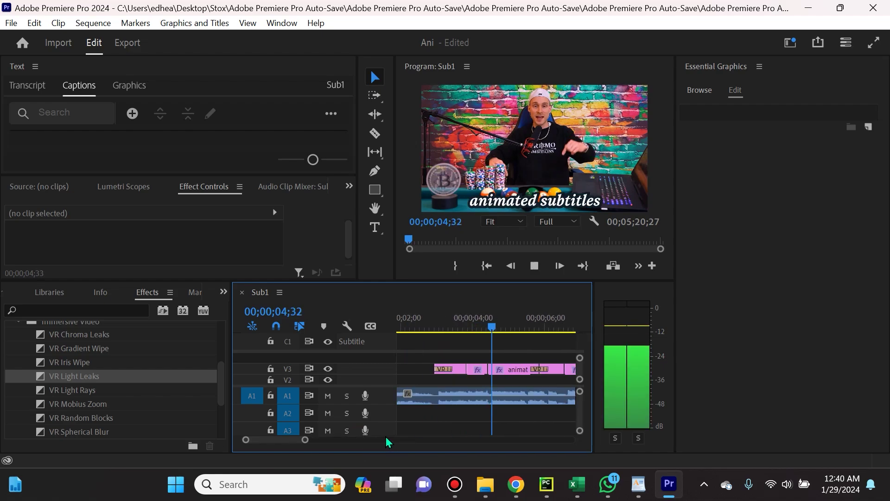
{"action": "key", "text": "space"}
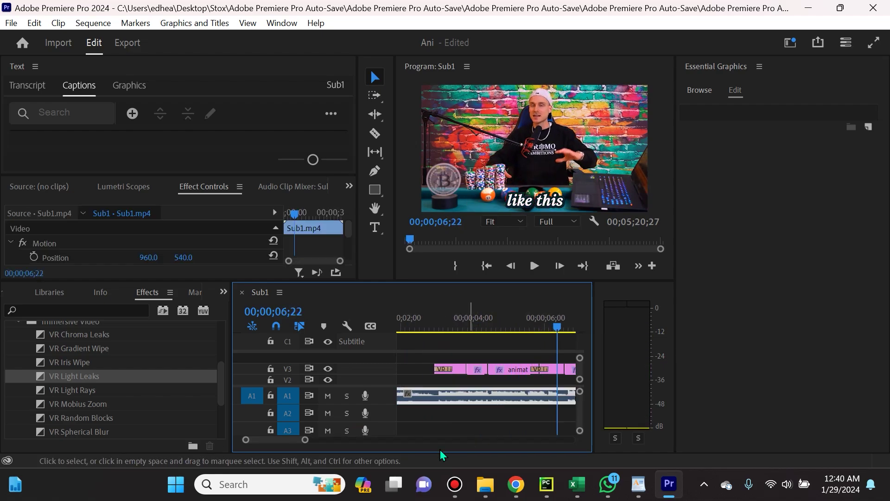
- Set VR Light Leaks as the default video transition
{"action": "left_click_drag", "start_coordinate": [306, 444], "coordinate": [390, 455]}
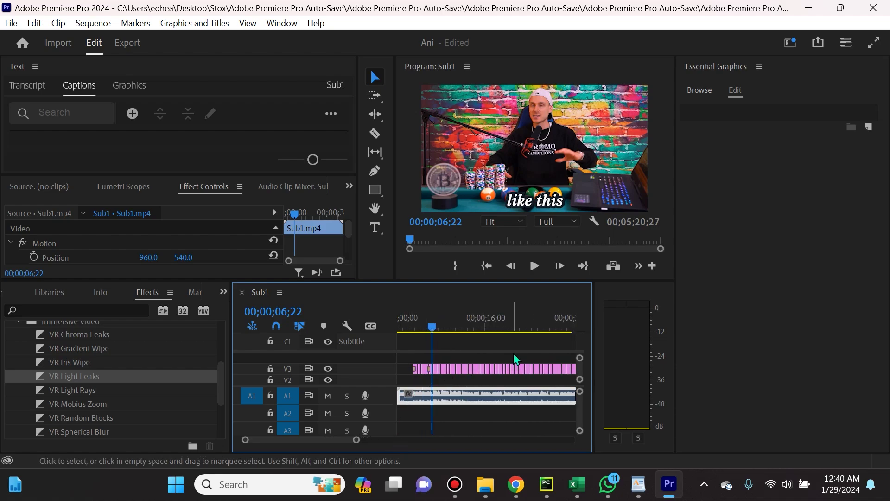
{"action": "left_click_drag", "start_coordinate": [356, 444], "coordinate": [299, 439]}
{"action": "left_click", "coordinate": [452, 372]}
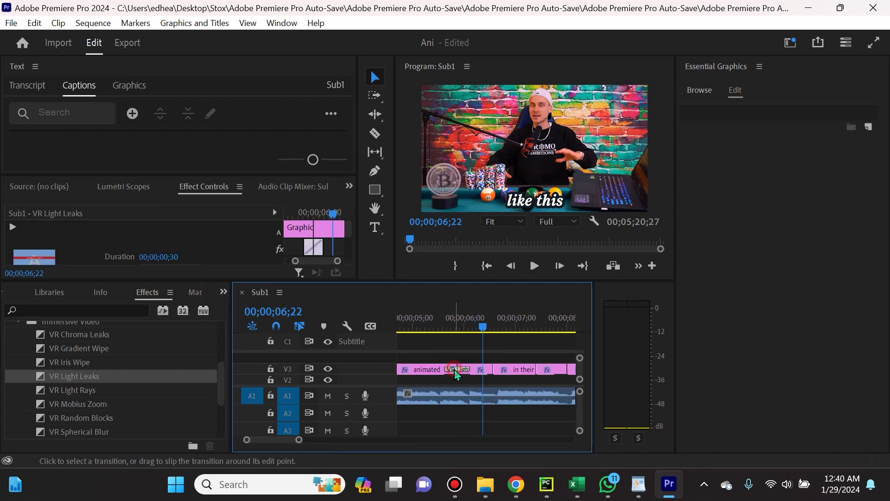
{"action": "right_click", "coordinate": [456, 374]}
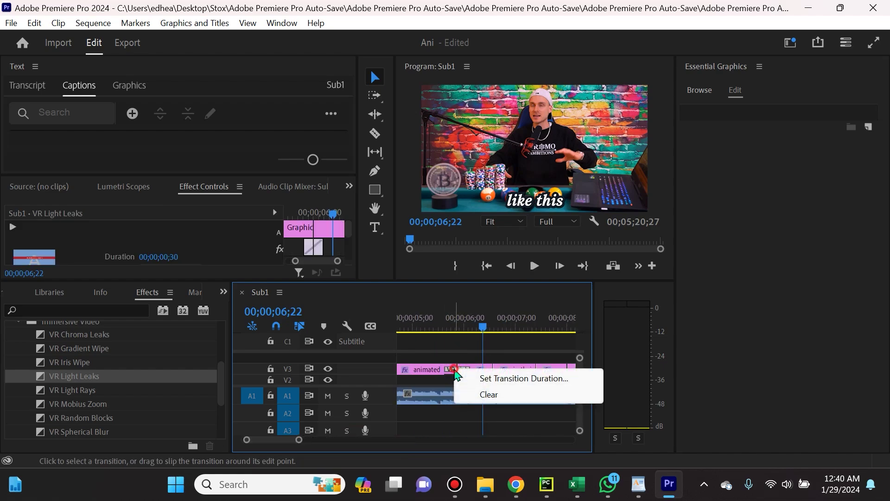
{"action": "right_click", "coordinate": [64, 379]}
{"action": "right_click", "coordinate": [52, 378]}
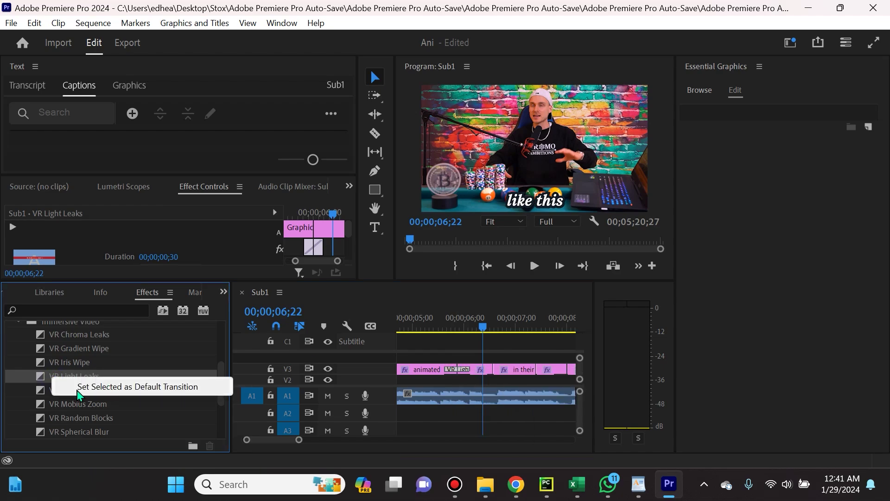
{"action": "left_click", "coordinate": [141, 390]}
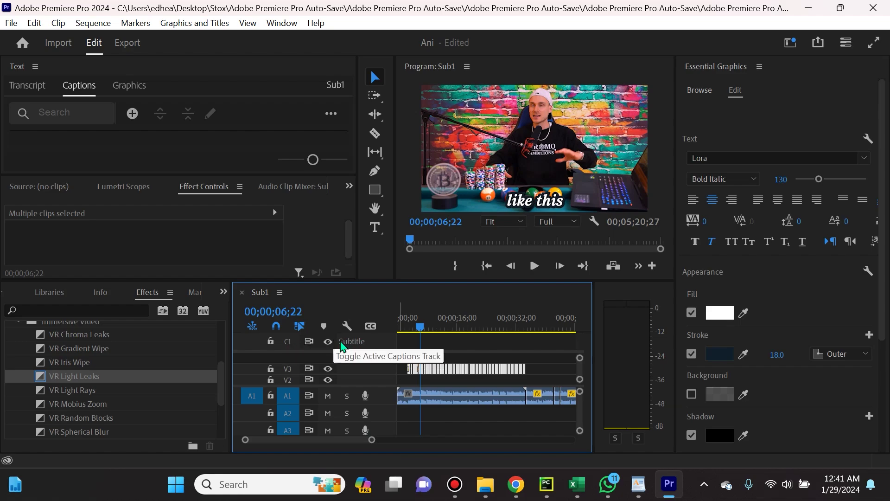
- Select all the caption graphics on track V3 and apply the default transition to them
{"action": "left_click", "coordinate": [201, 23]}
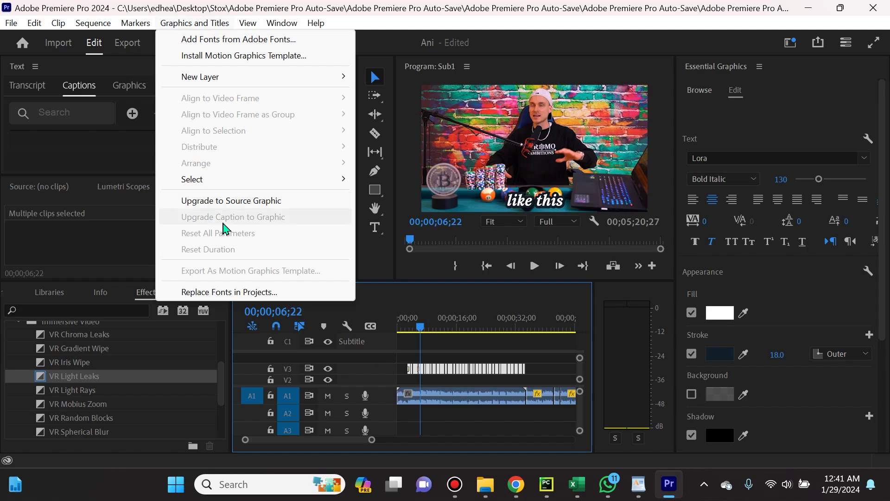
{"action": "left_click_drag", "start_coordinate": [534, 363], "coordinate": [404, 367]}
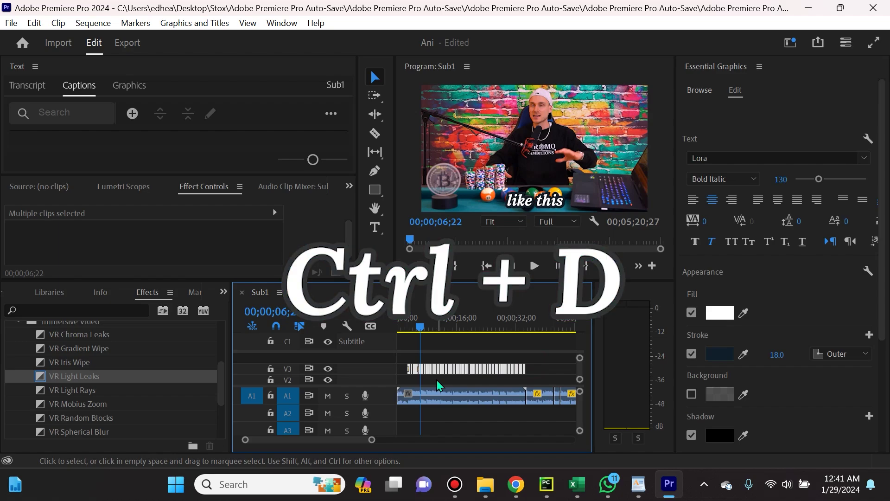
{"action": "left_click_drag", "start_coordinate": [372, 439], "coordinate": [334, 446]}
- Play back the sequence to review the light leak transitions across all the caption graphics
{"action": "key", "text": "space"}
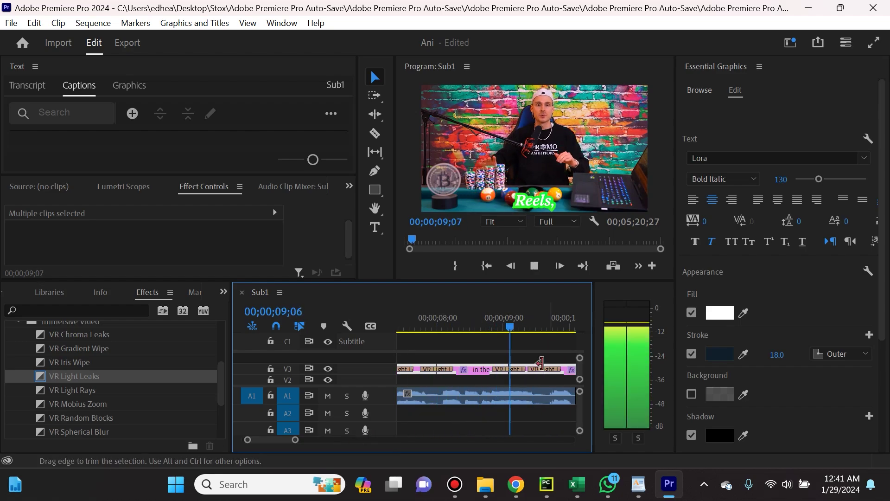
{"action": "left_click_drag", "start_coordinate": [297, 446], "coordinate": [391, 441]}
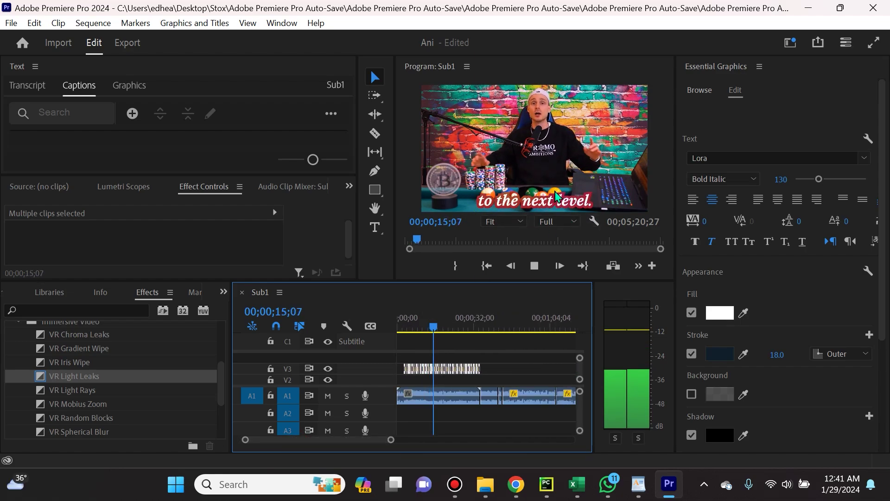
{"action": "left_click", "coordinate": [194, 23]}
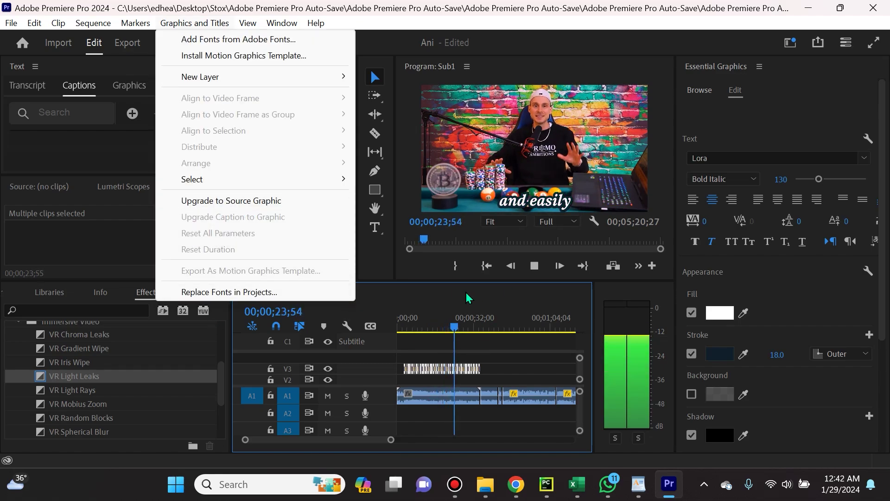
{"action": "left_click", "coordinate": [416, 298]}
{"action": "left_click", "coordinate": [475, 391]}
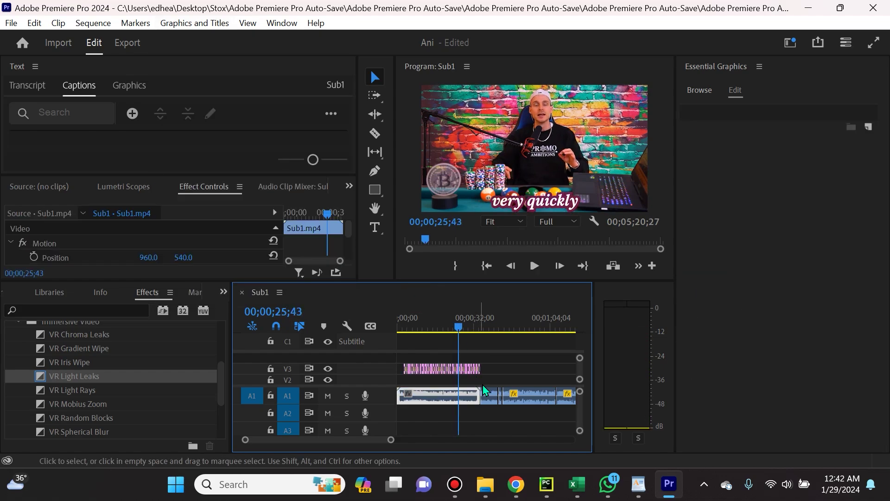
{"action": "left_click_drag", "start_coordinate": [393, 445], "coordinate": [476, 436]}
{"action": "key", "text": "space"}
{"action": "key", "text": "space"}
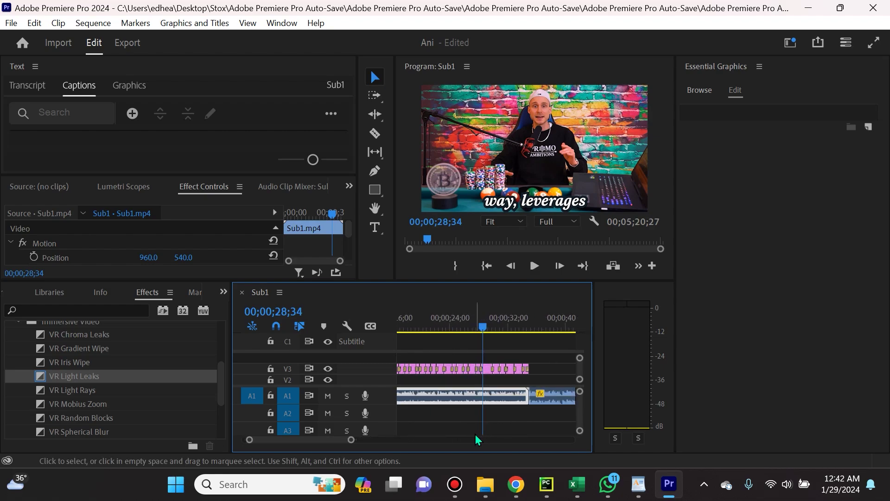
{"action": "key", "text": "space"}
{"action": "key", "text": "space"}
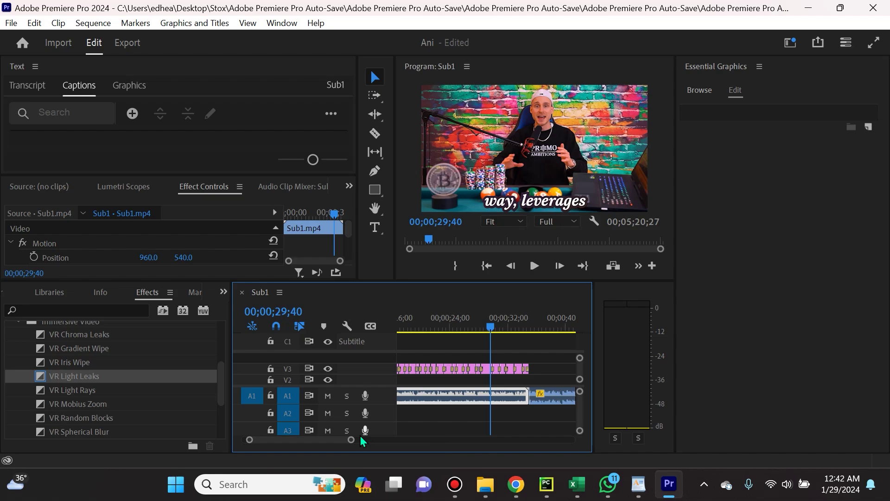
{"action": "key", "text": "space"}
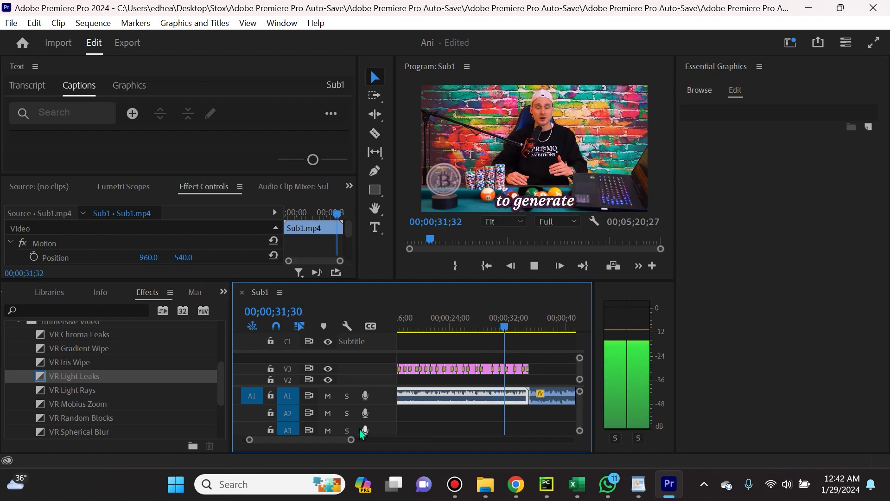